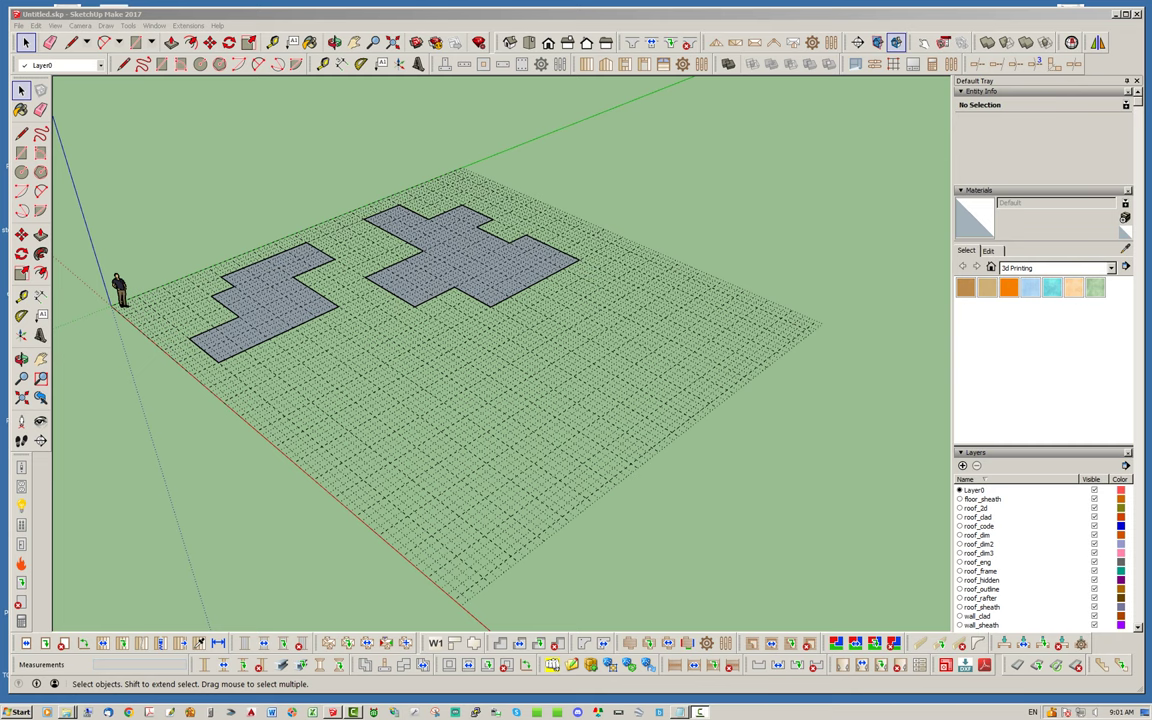
Orbit and zoom toward the two floor plans, then launch Medeek's complex roof type chooser
middle_drag(480, 350, 480, 385)
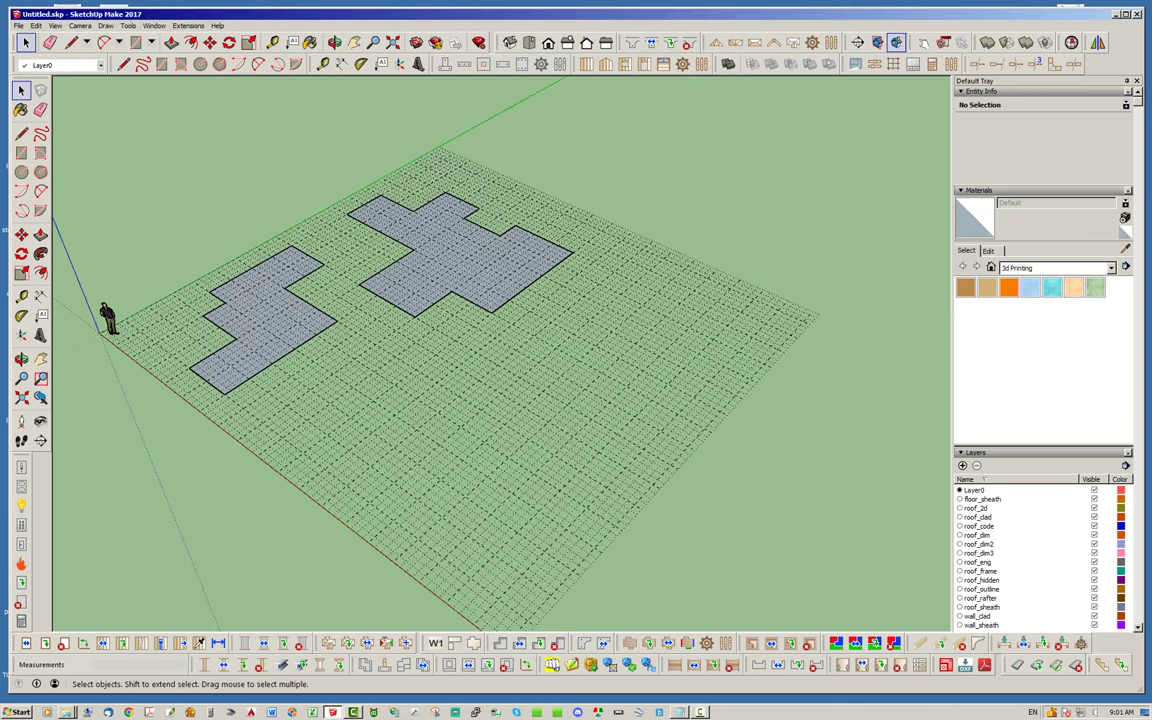
middle_drag(480, 350, 500, 330)
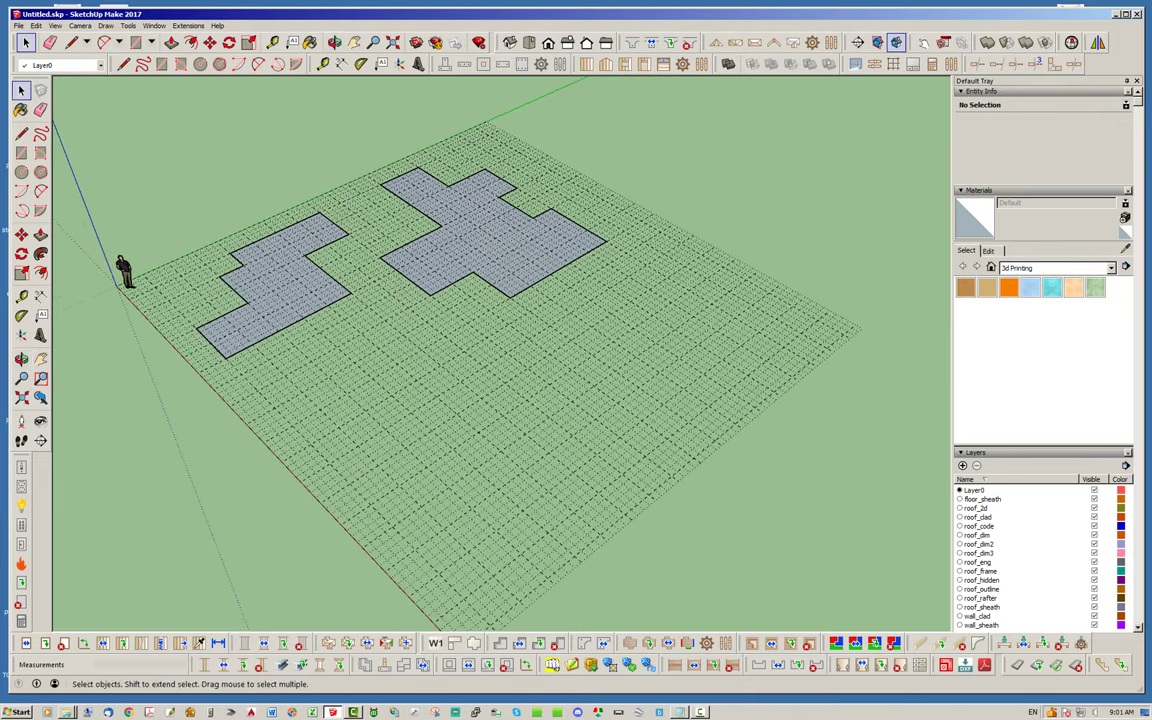
scroll(680, 360, up, 2)
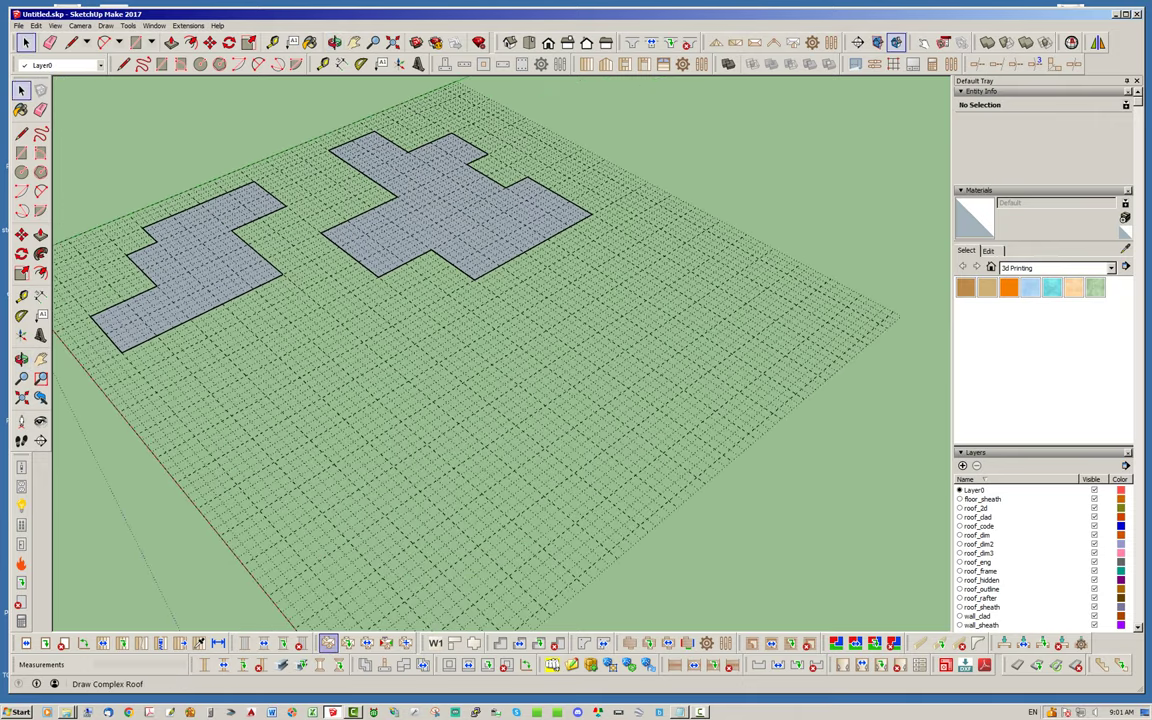
click(328, 643)
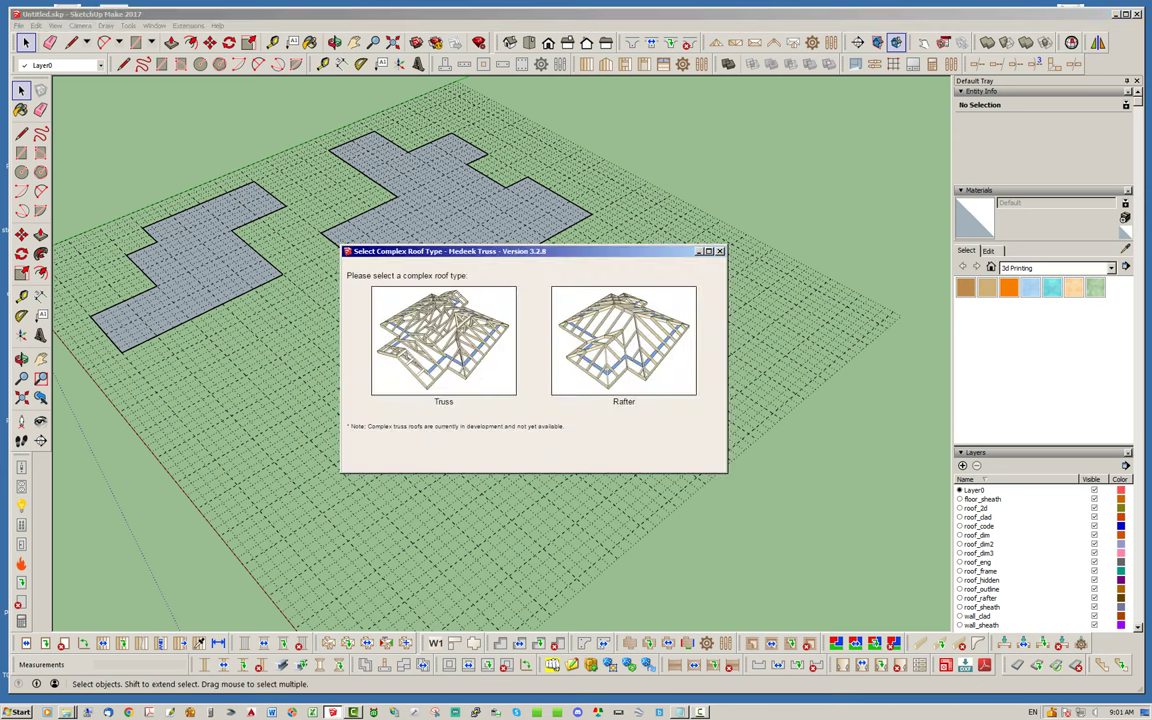
Choose the rafter roof type and zoom out over the whole ground grid
click(648, 329)
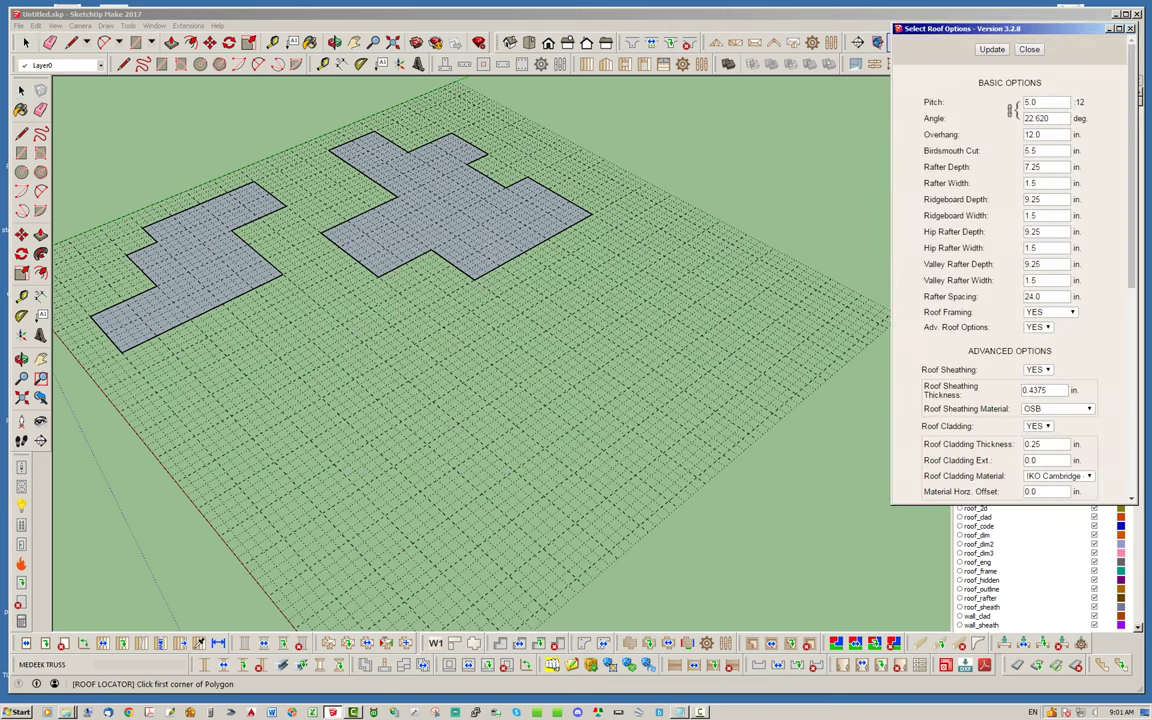
middle_drag(465, 373, 625, 322)
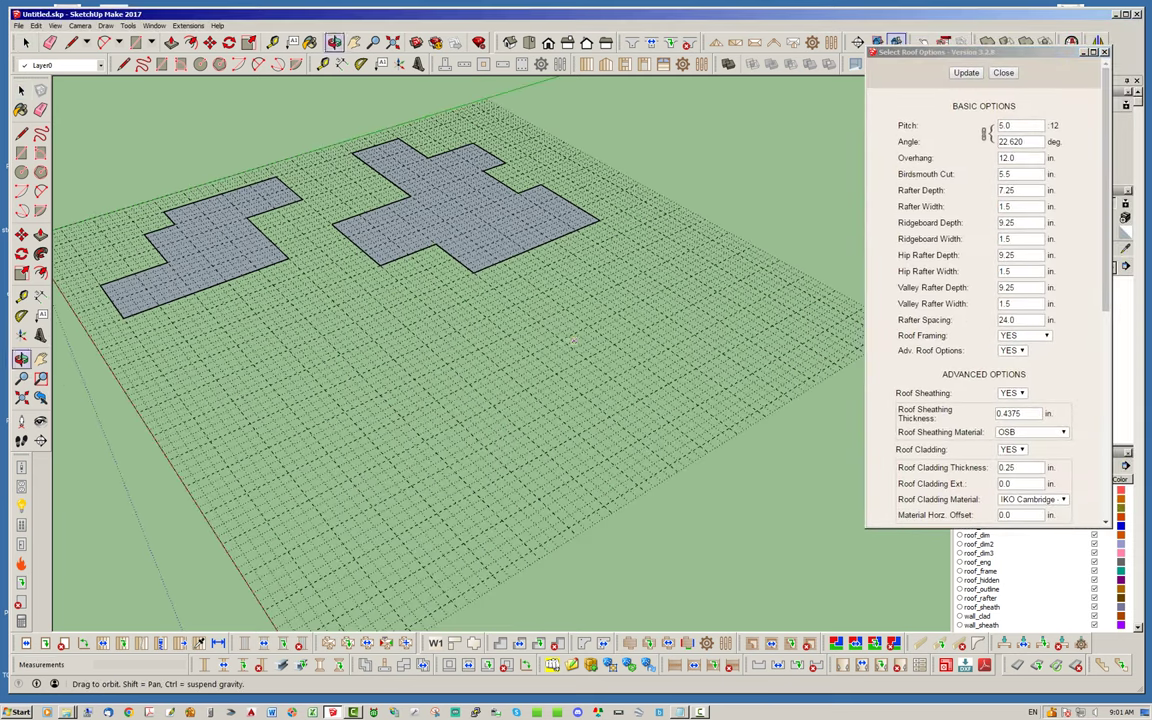
scroll(384, 391, up, 2)
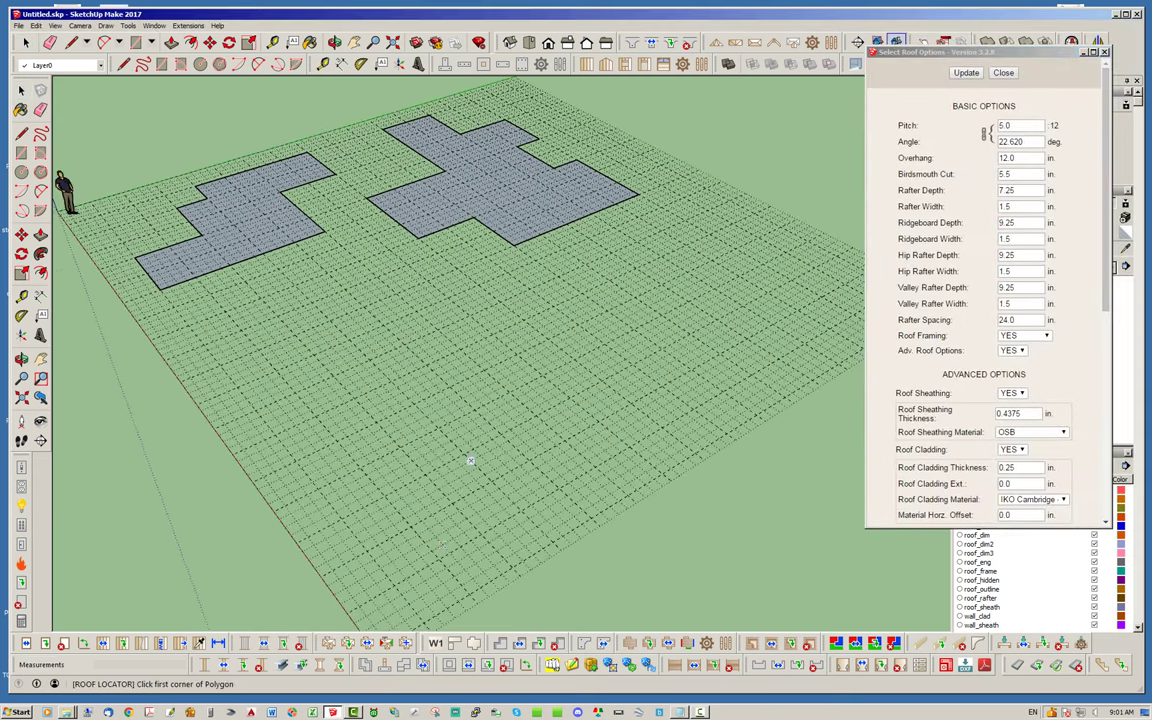
Trace a six-corner L-shaped outline on the grid and close it to generate the hip roof
click(367, 550)
click(598, 421)
click(490, 337)
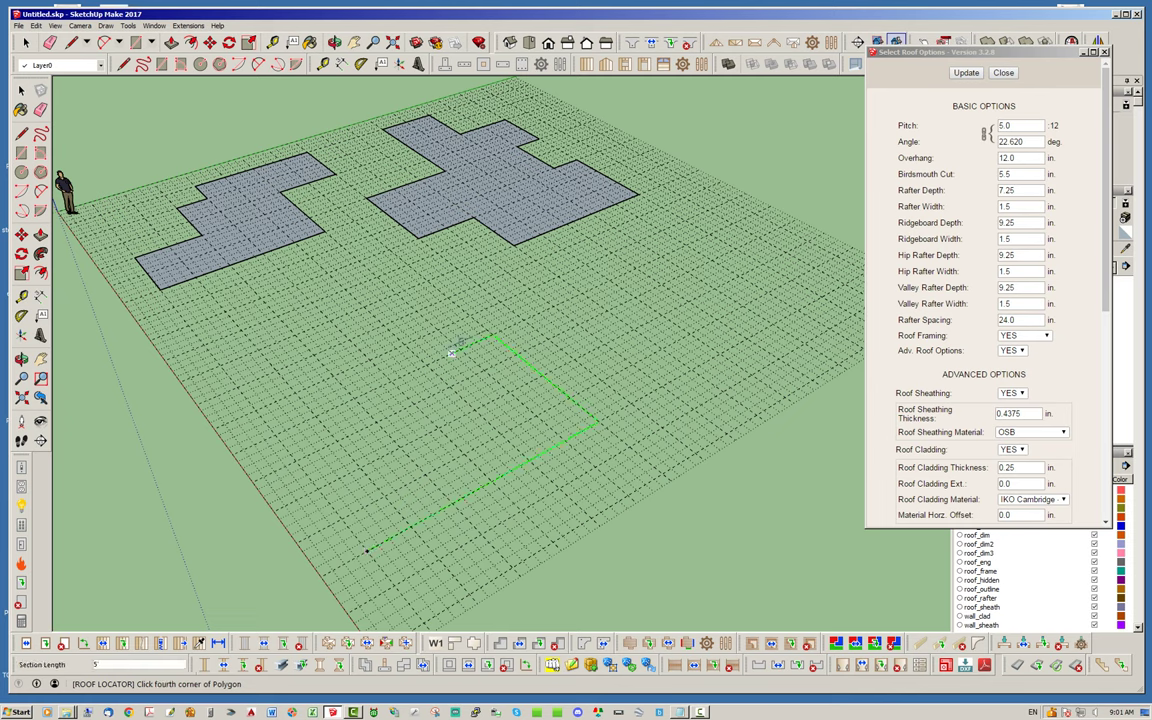
click(392, 382)
click(413, 405)
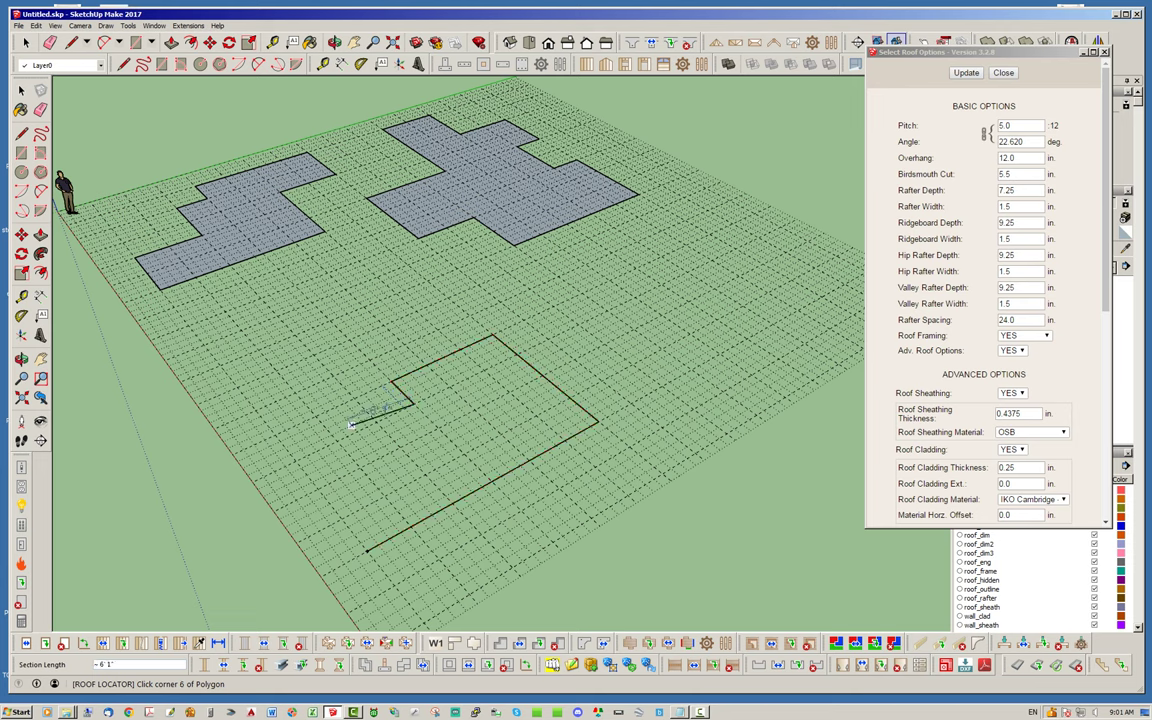
click(295, 461)
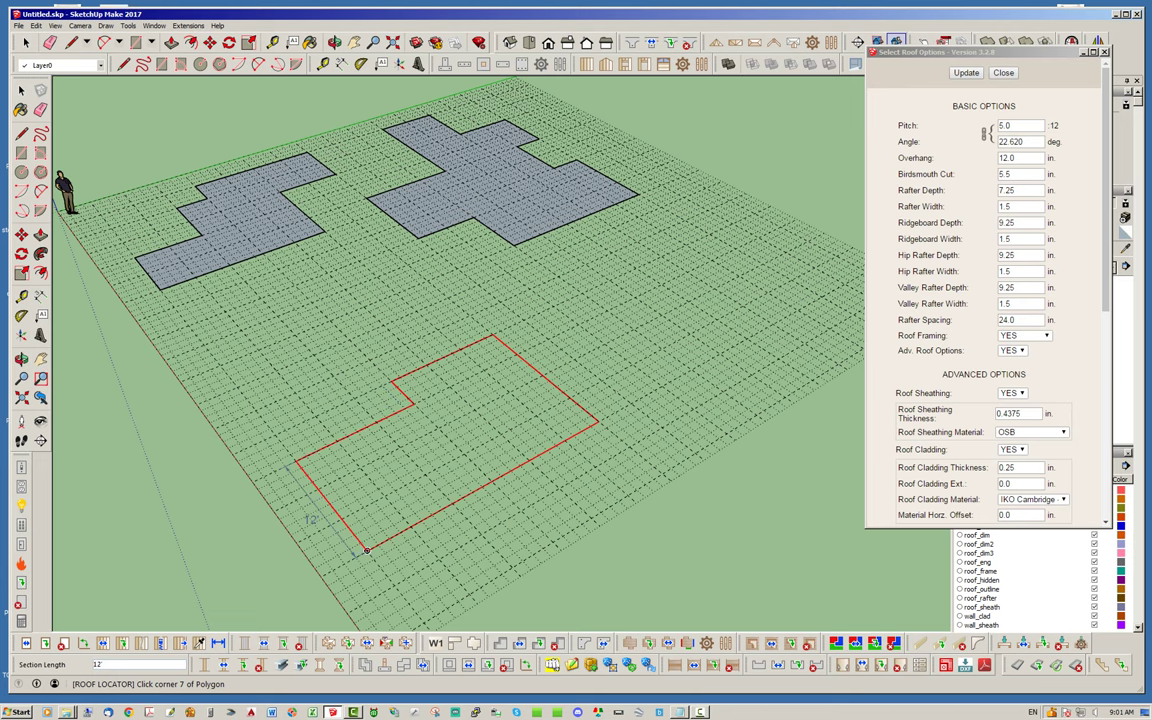
click(366, 550)
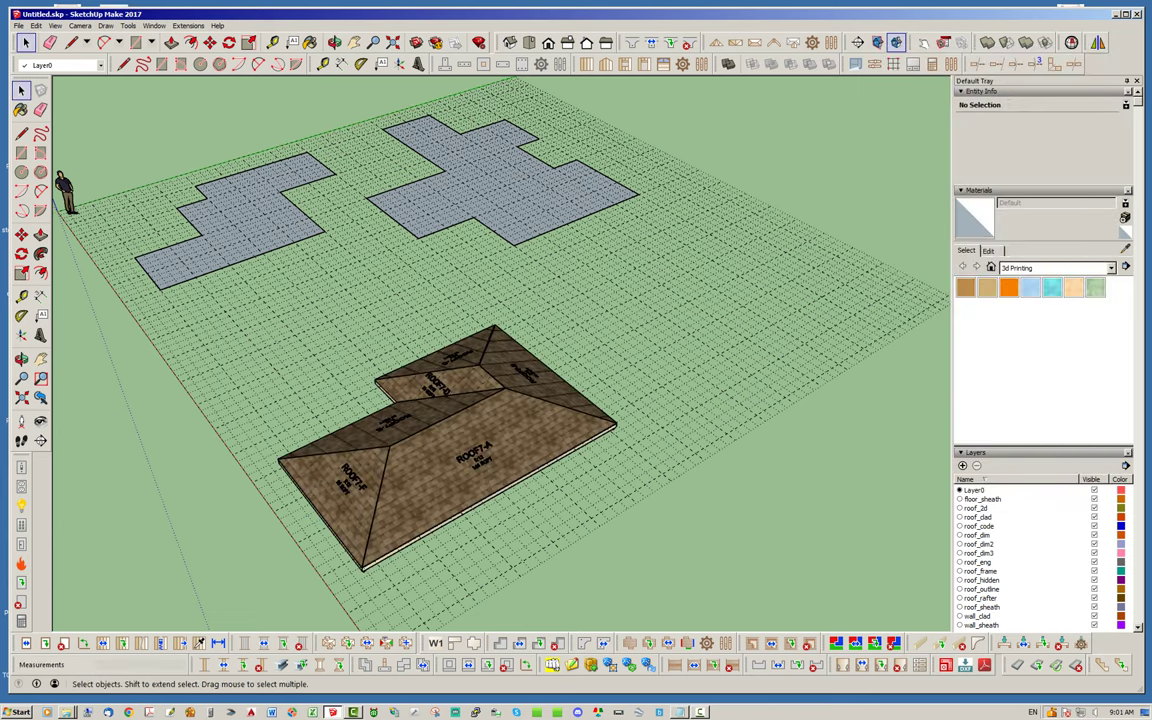
middle_drag(480, 350, 540, 350)
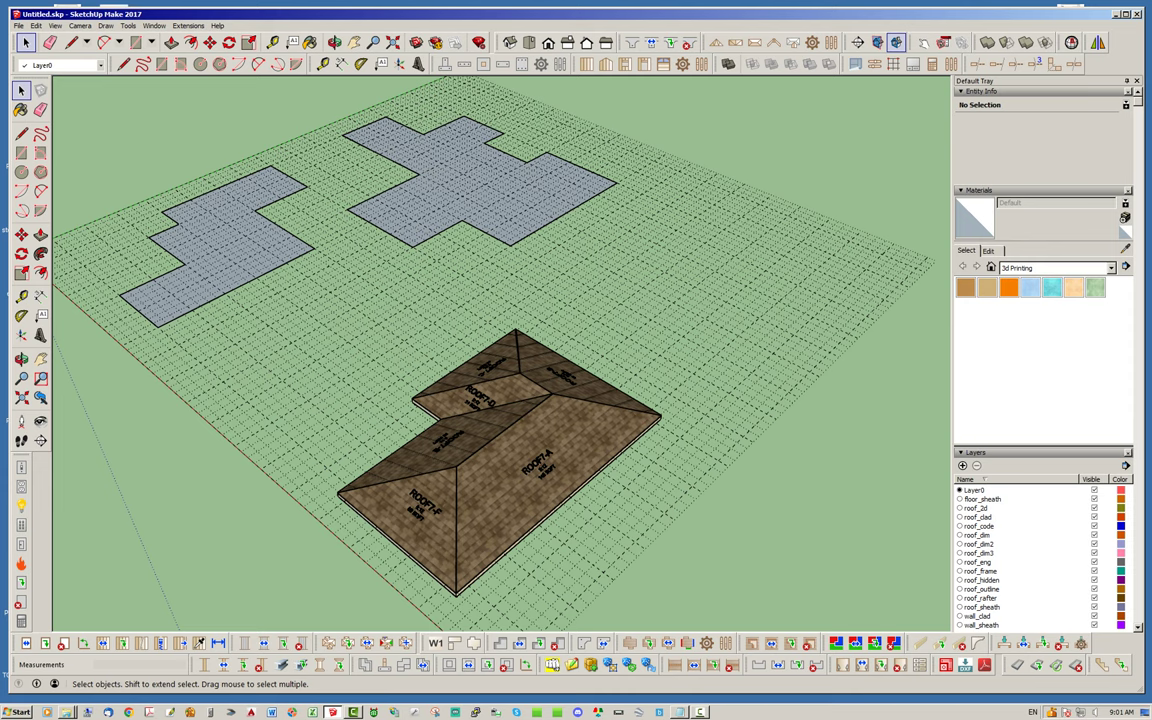
middle_drag(60, 195, 60, 215)
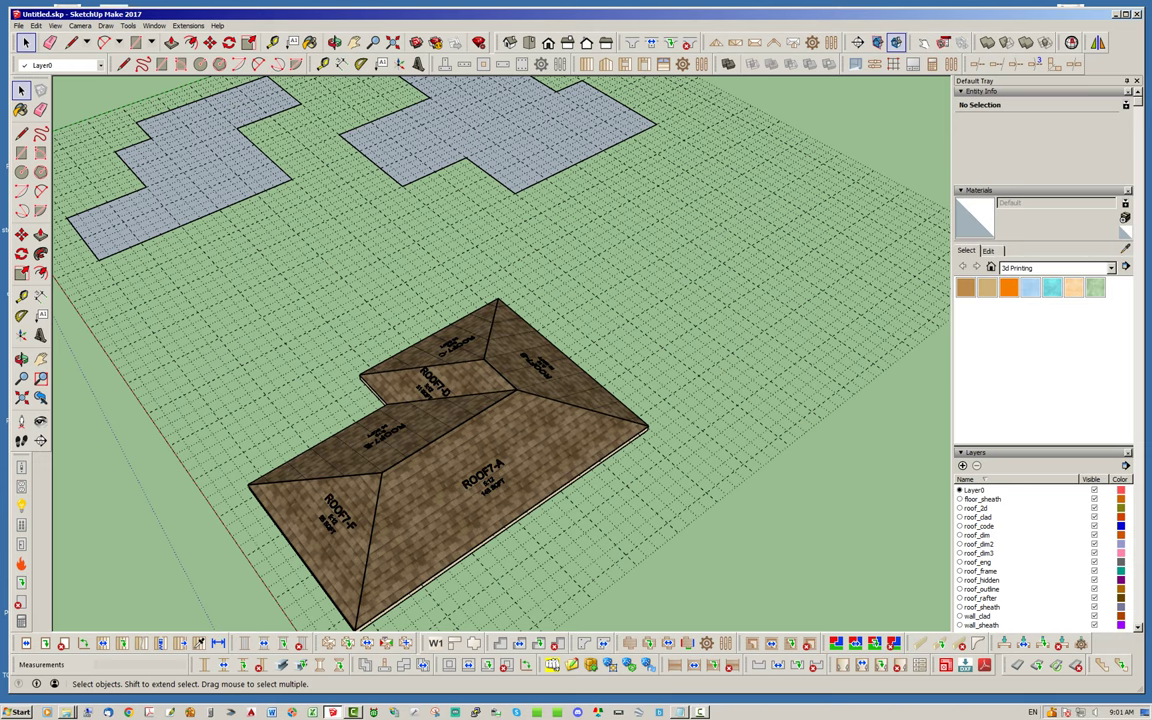
mouse_move(60, 215)
middle_down()
mouse_move(60, 380)
mouse_move(60, 300)
mouse_move(60, 310)
middle_up()
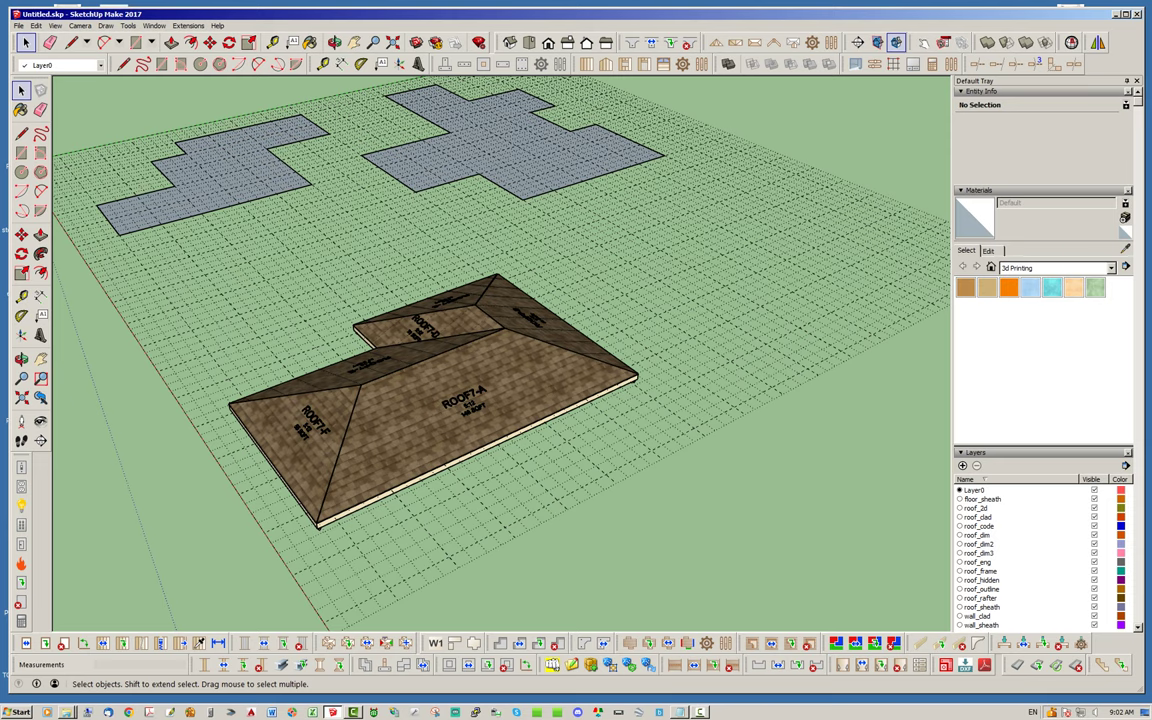
scroll(400, 220, up, 2)
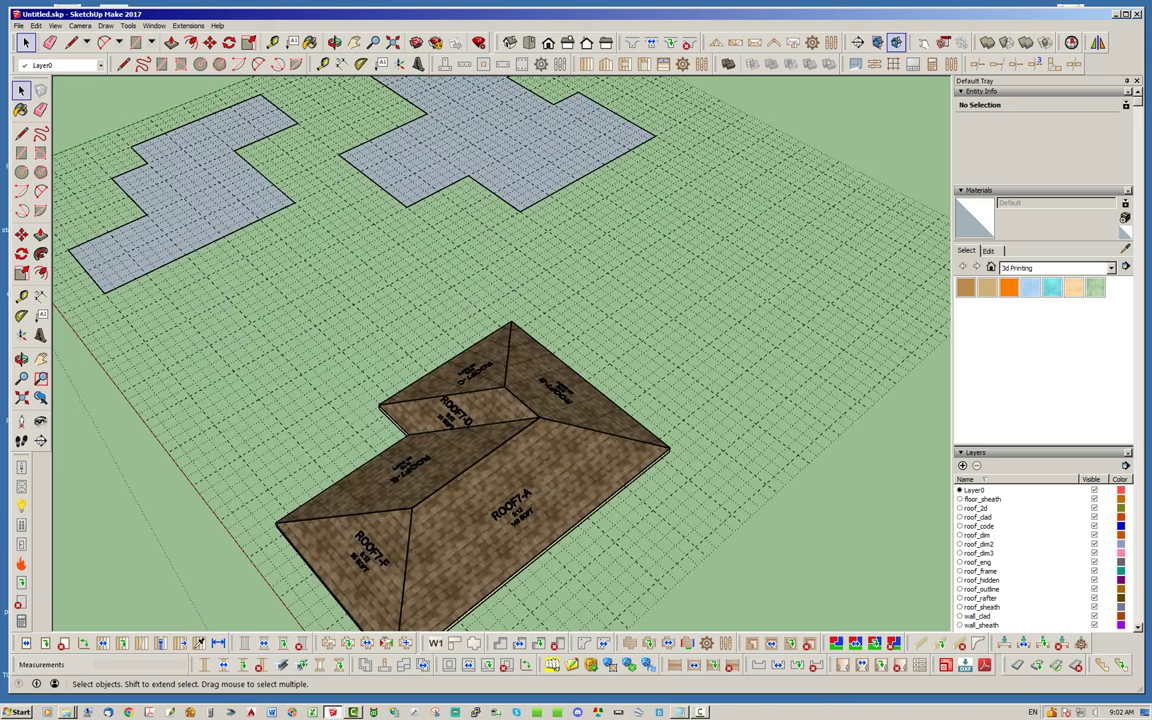
scroll(500, 450, down, 3)
scroll(500, 450, up, 3)
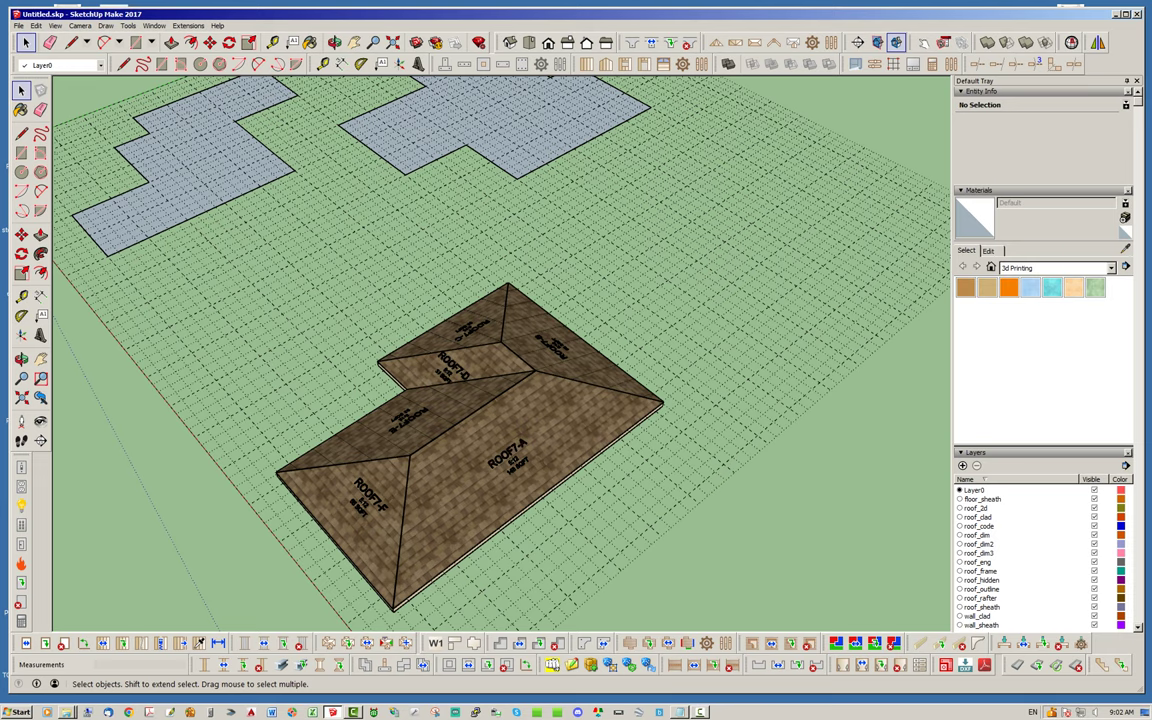
scroll(520, 300, down, 2)
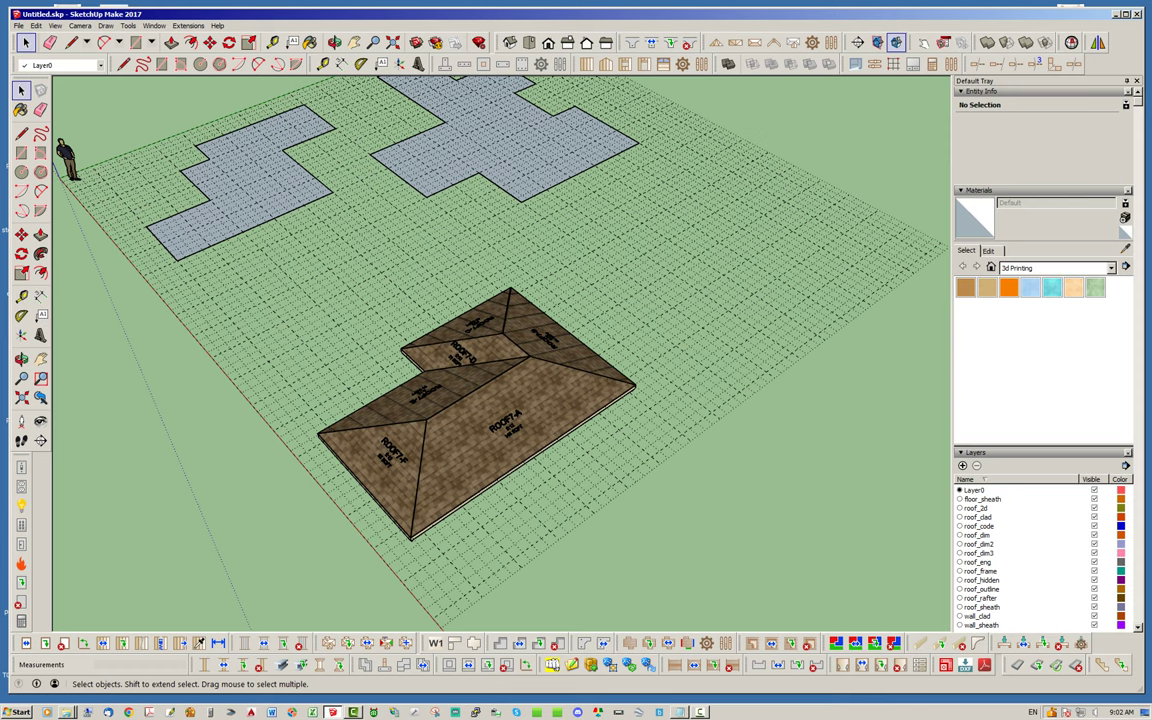
Delete the generated roof and start a new Medeek complex roof
click(350, 405)
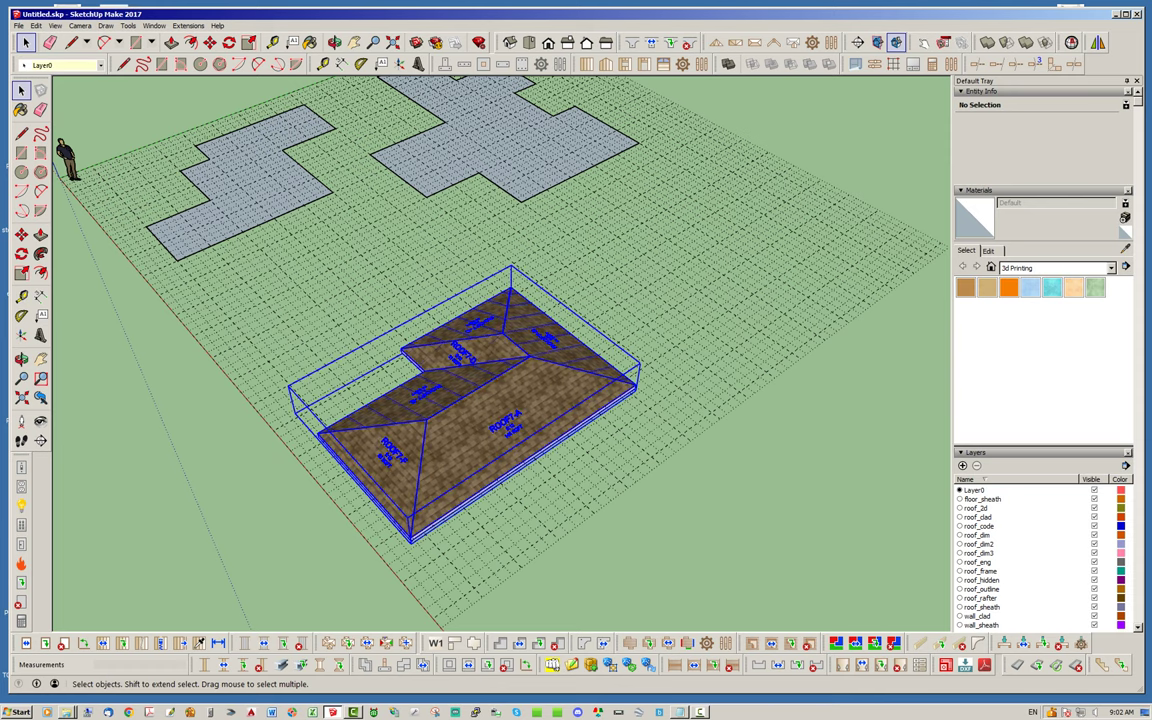
key(Delete)
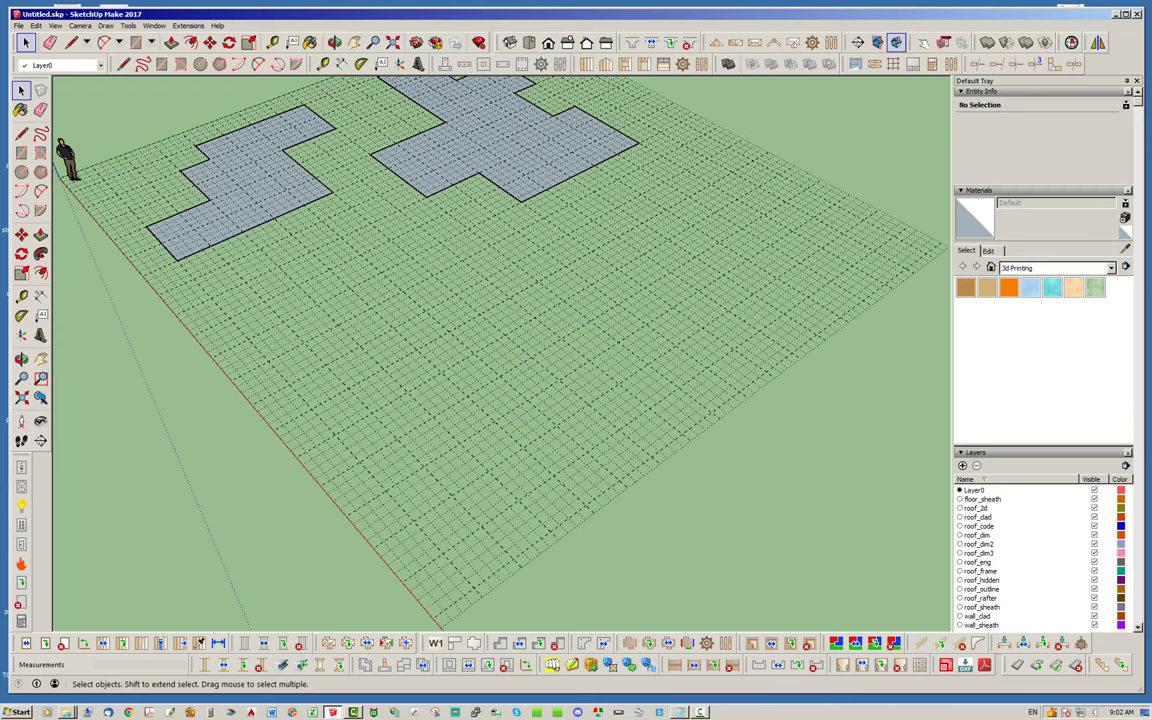
click(347, 643)
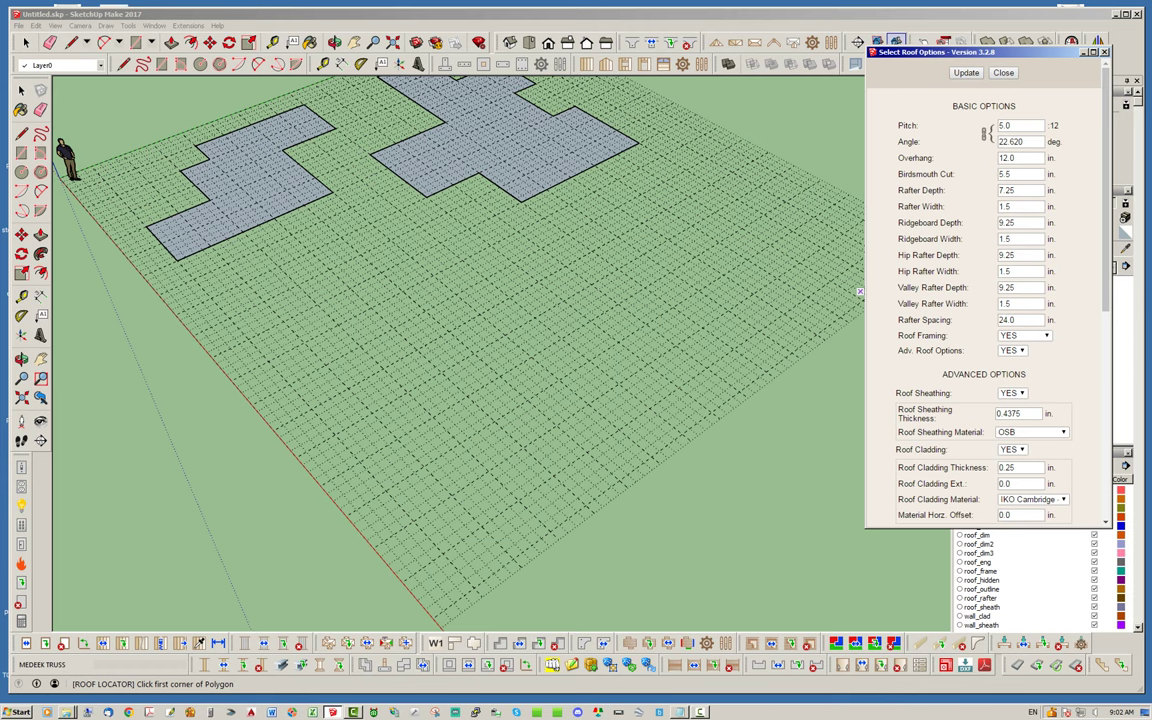
Set Roof Framing to PRIMITIVE and place the new outline's first corner on the grid
click(1000, 341)
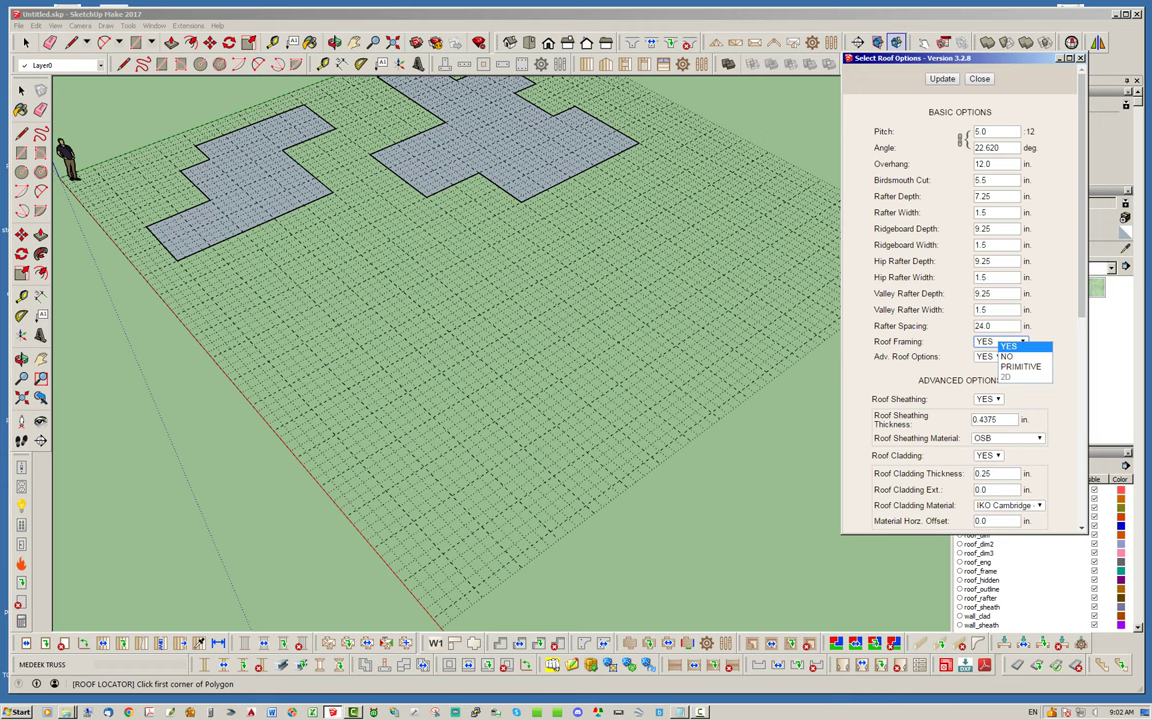
key(Escape)
scroll(960, 300, down, 1)
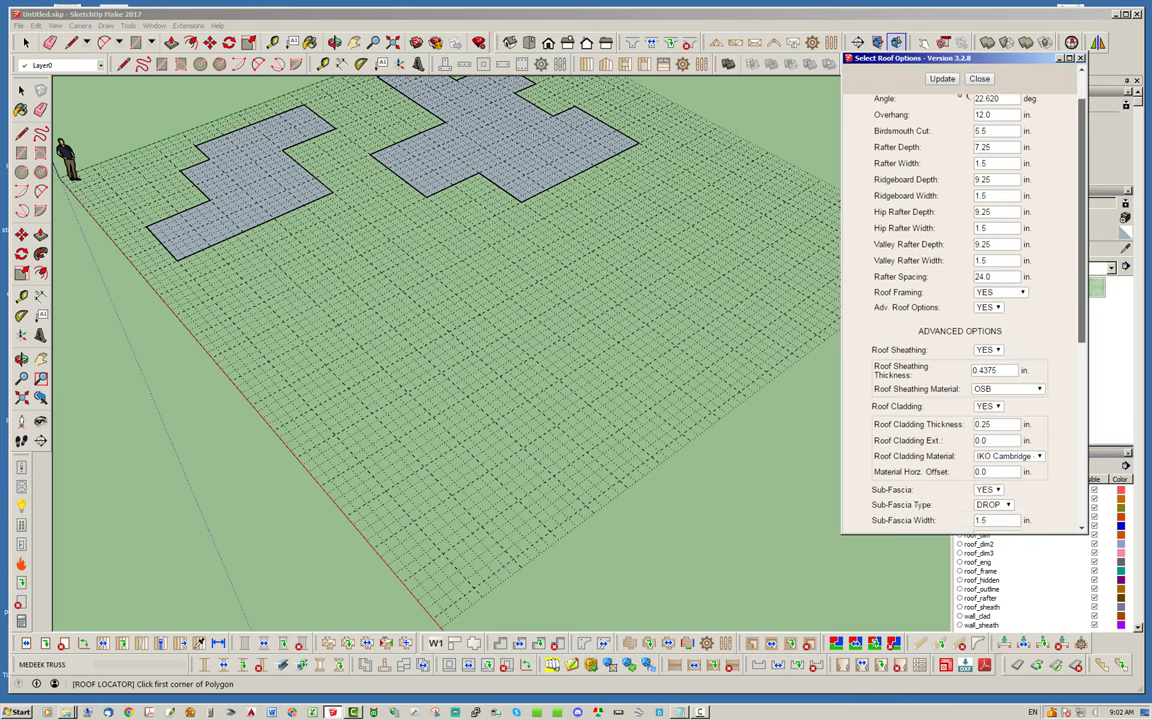
scroll(960, 300, down, 2)
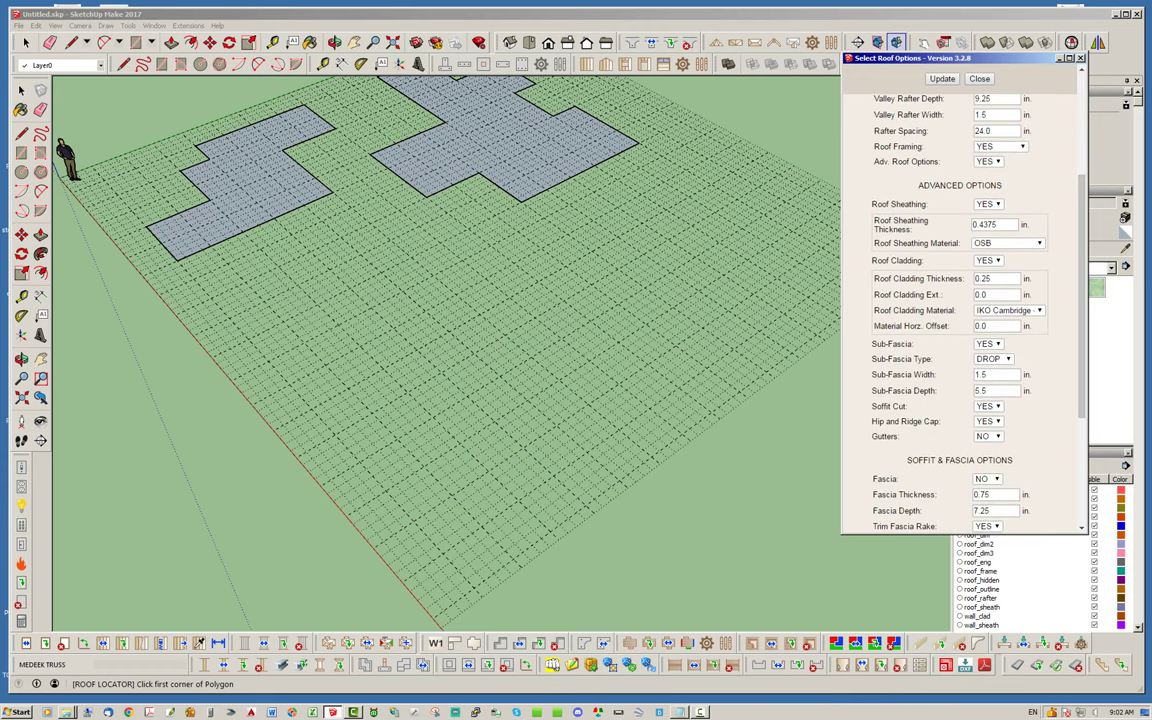
scroll(962, 115, up, 1)
scroll(962, 115, up, 1)
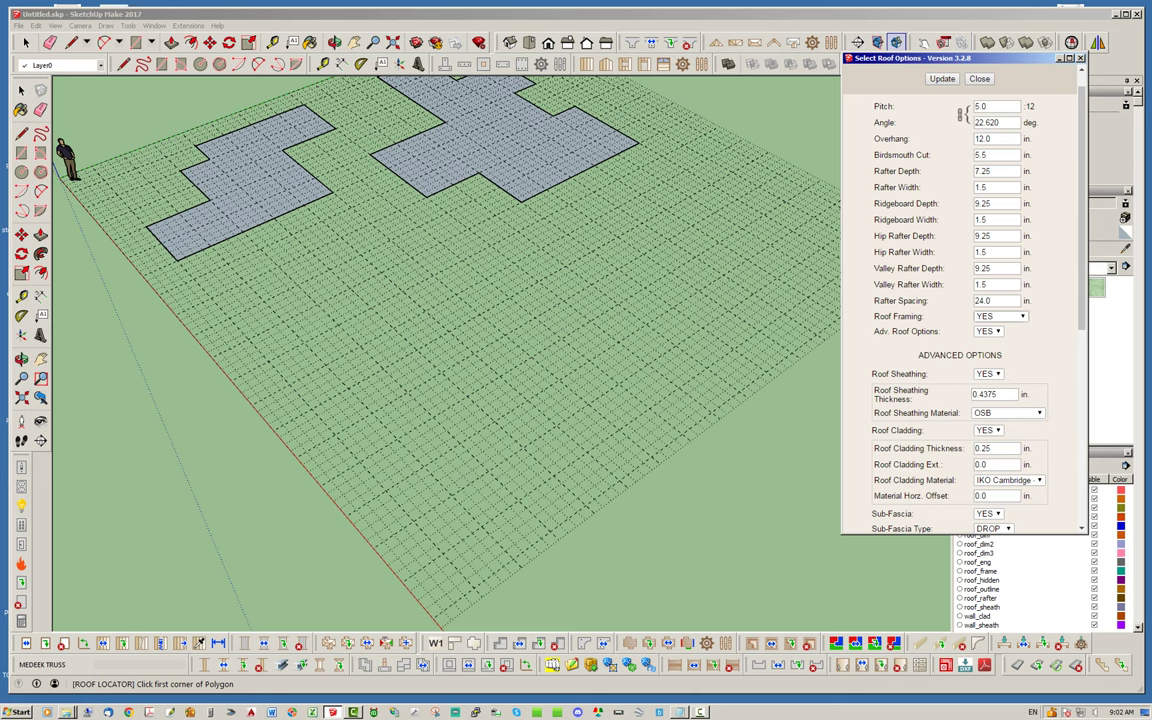
click(1000, 316)
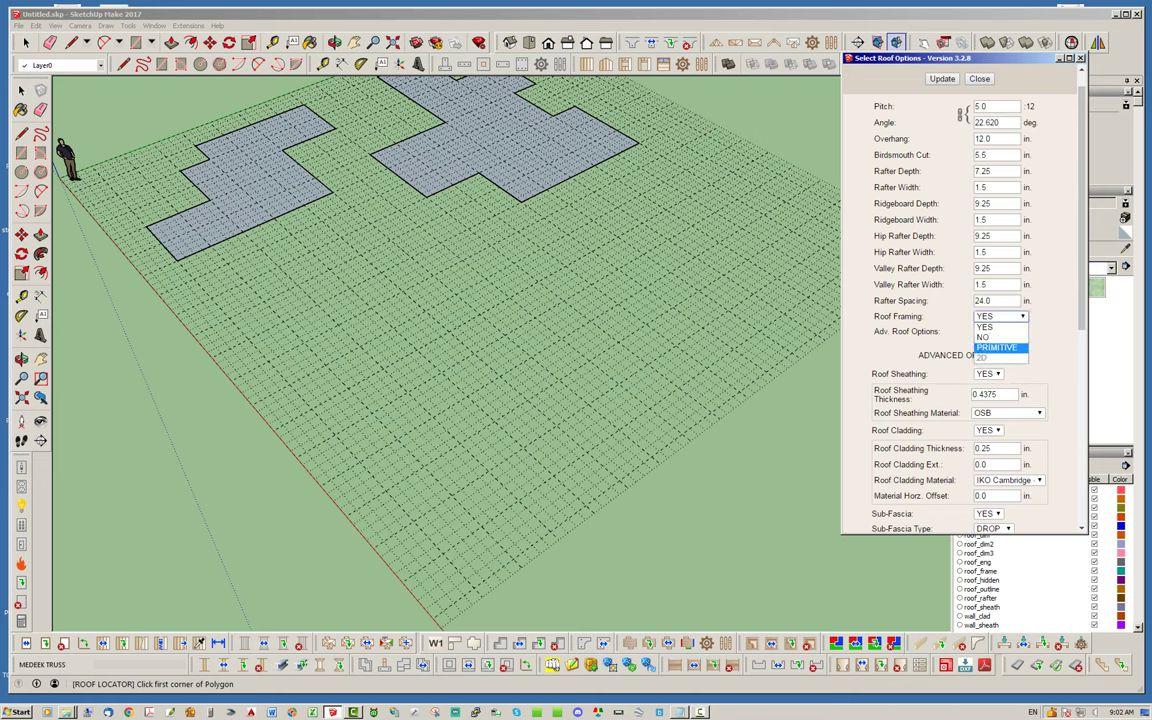
click(997, 347)
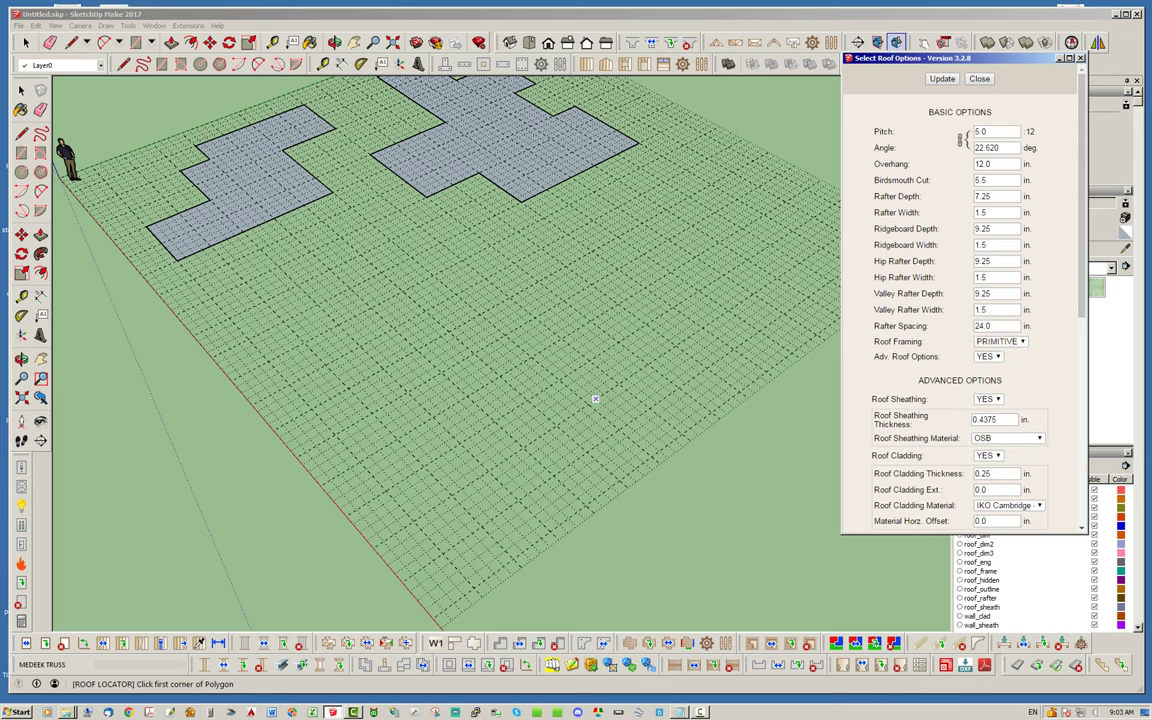
click(335, 437)
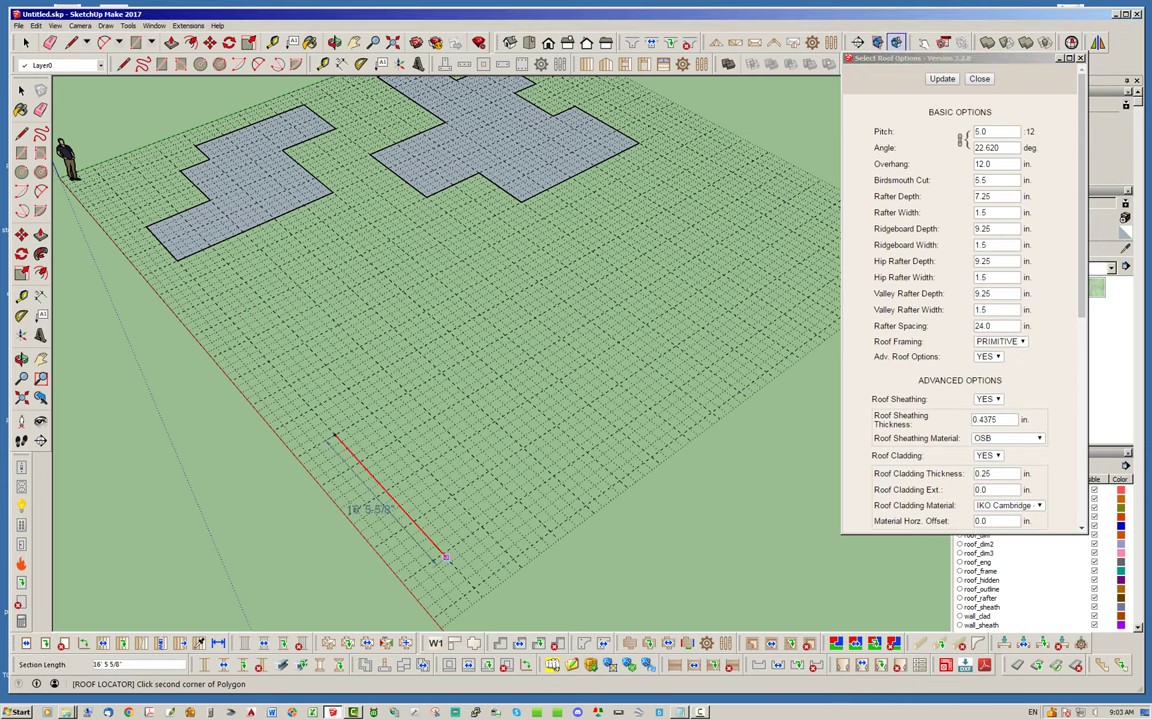
Place four more corners and close the L-shaped footprint, generating the primitive hip roof
click(446, 557)
click(649, 409)
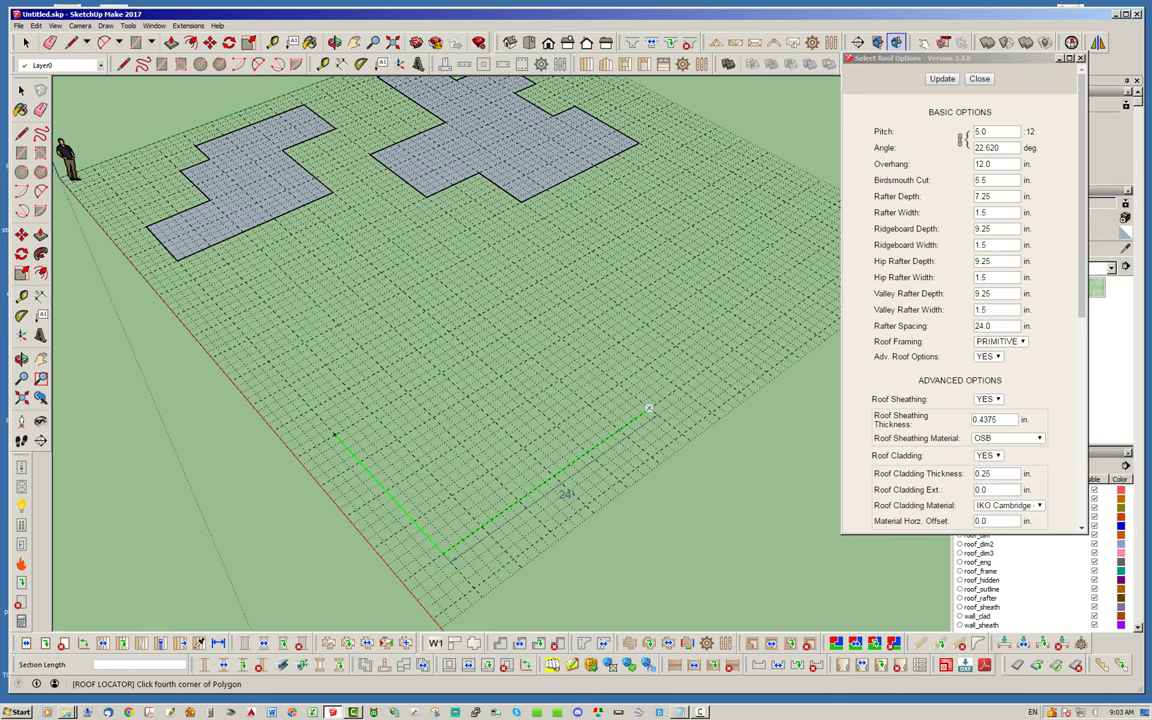
click(561, 341)
click(467, 394)
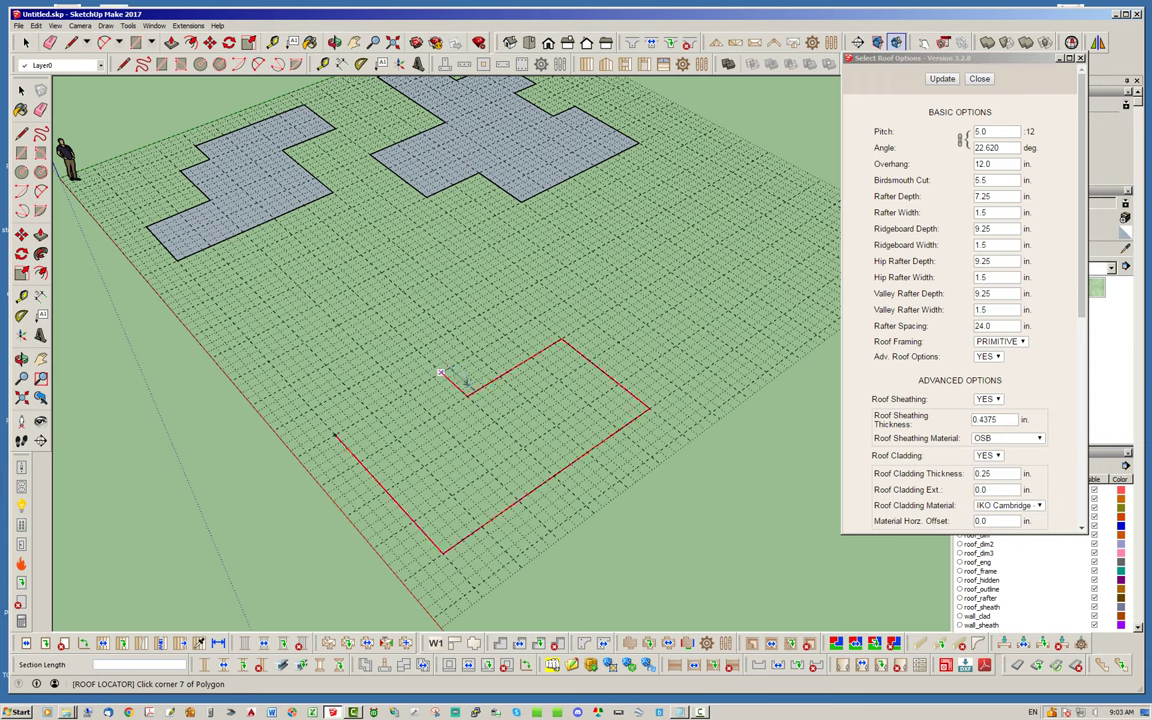
click(336, 436)
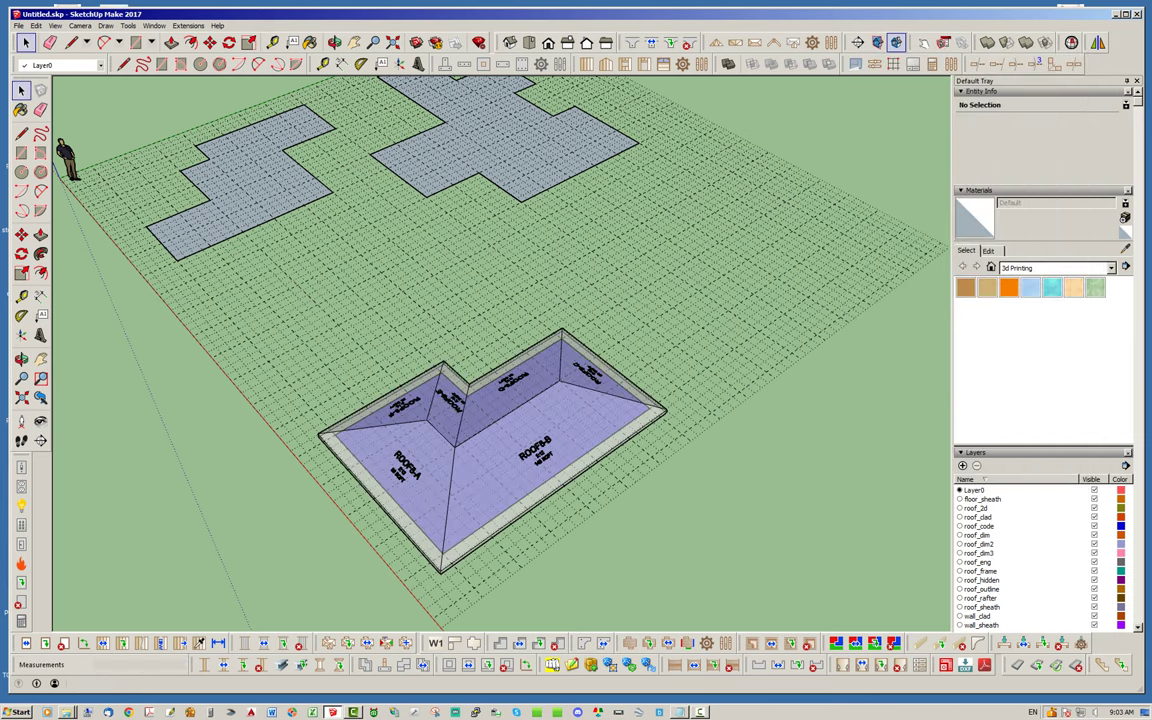
middle_drag(500, 450, 540, 440)
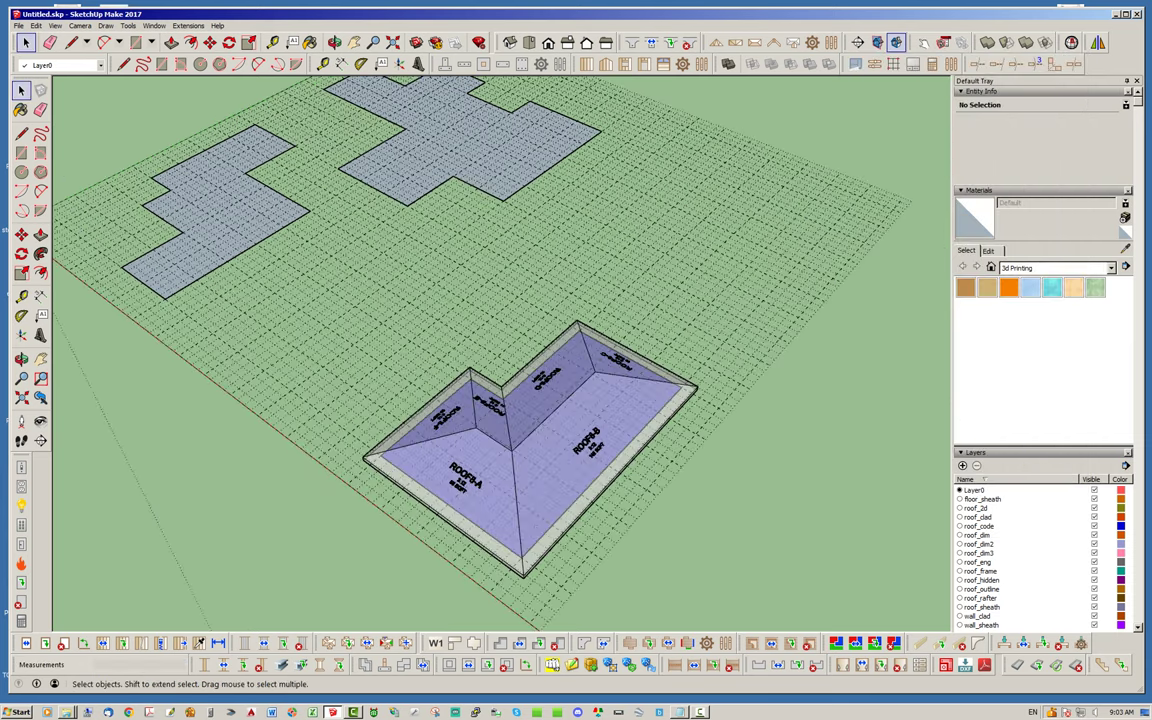
scroll(530, 450, down, 2)
scroll(530, 450, up, 3)
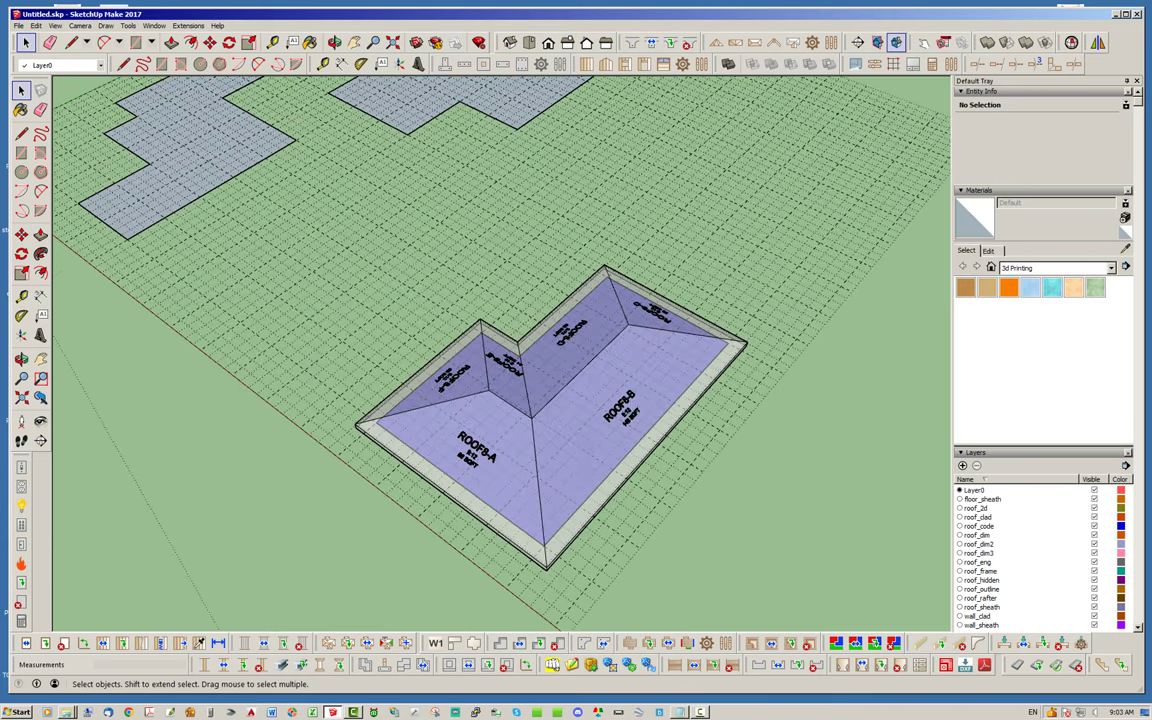
right_click(650, 352)
Change the hip roof's pitch to 7 in Edit Complex Roof and close the dialog
click(670, 516)
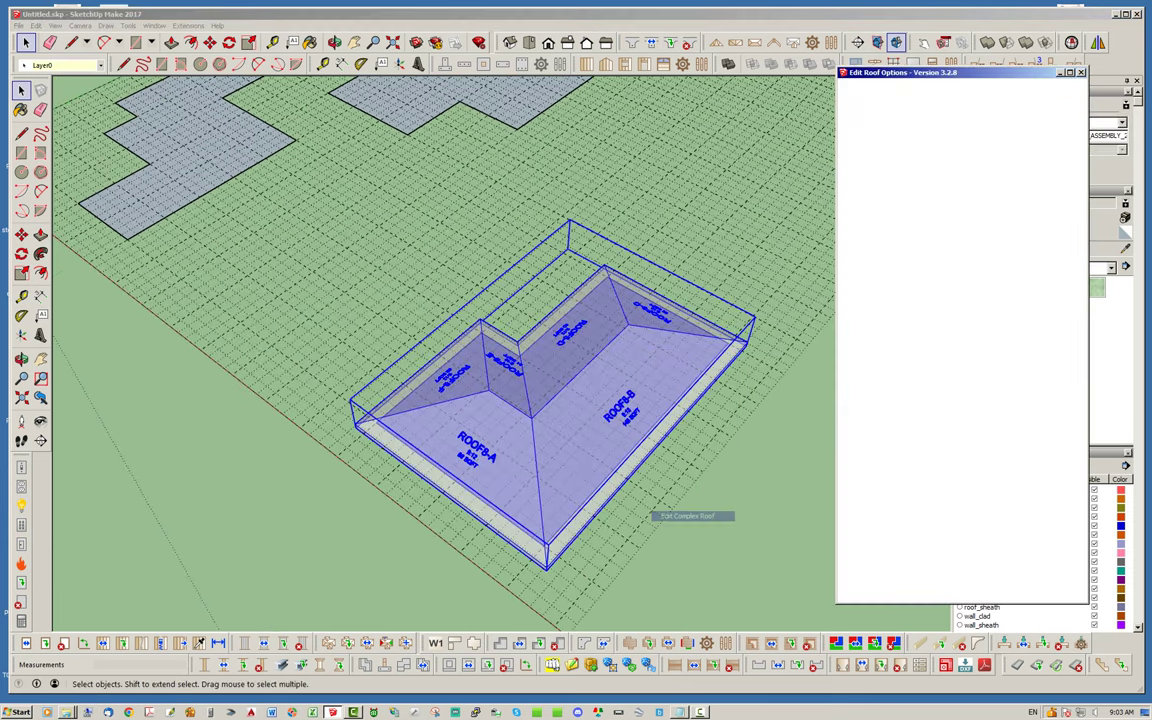
double_click(978, 209)
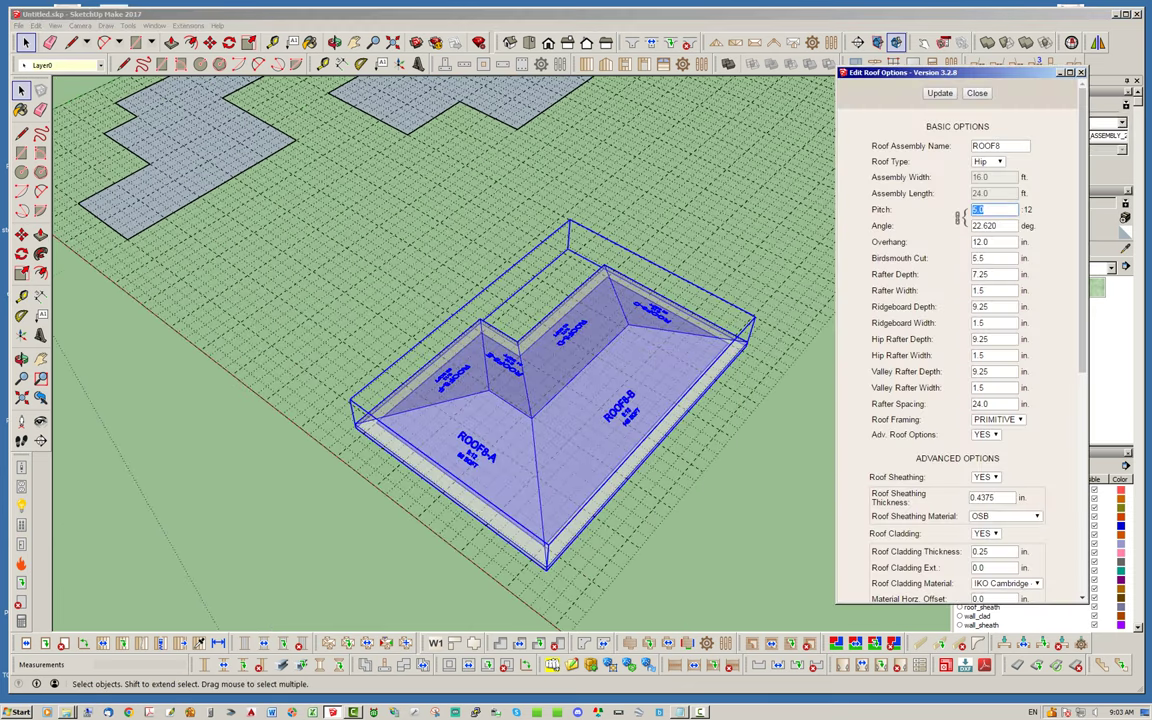
text(7)
key(Return)
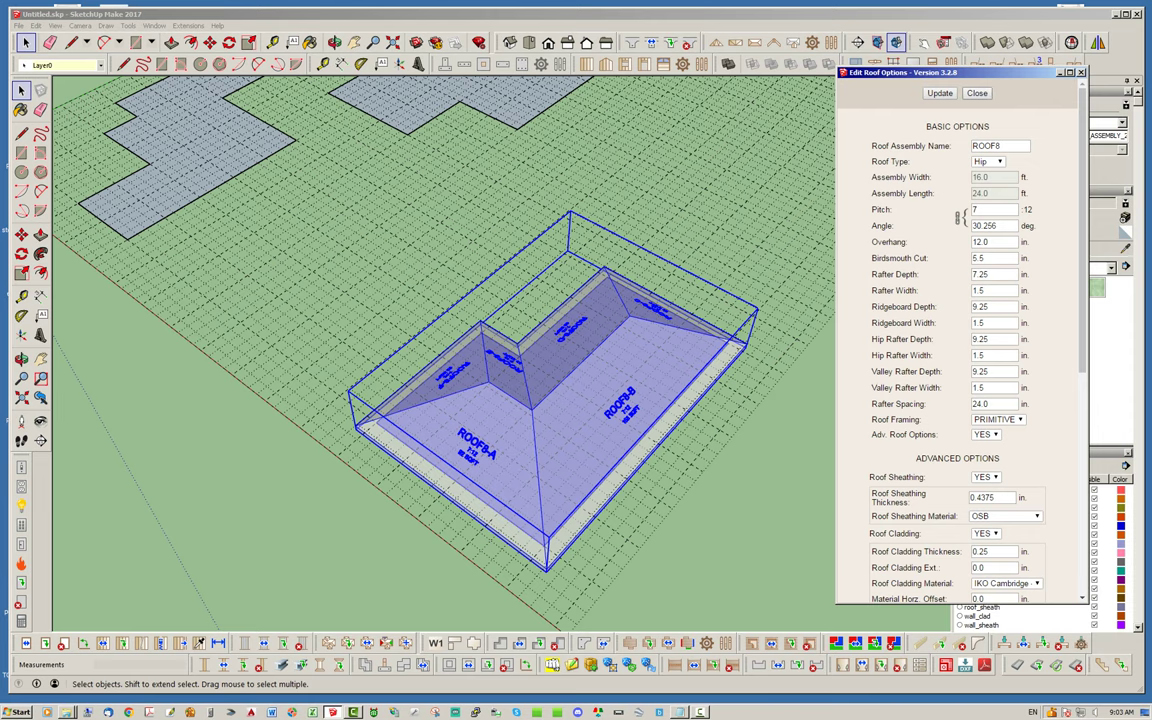
click(977, 93)
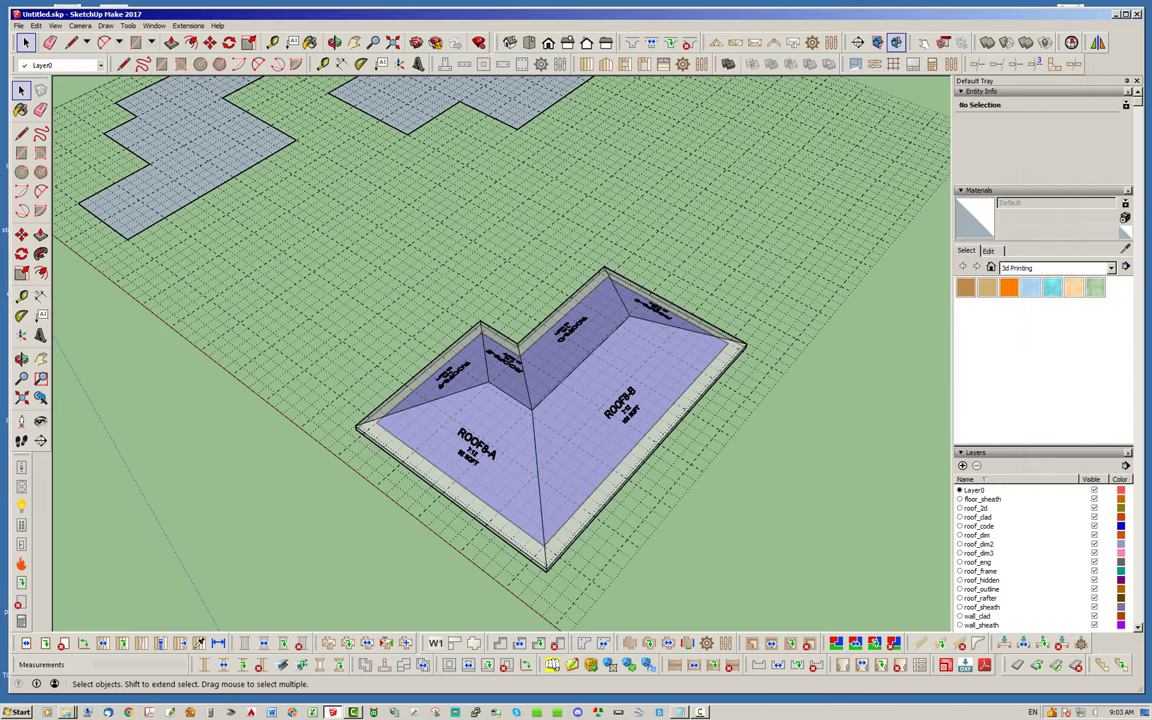
Orbit around the re-pitched roof and select the roof_hidden layer
middle_drag(510, 368, 534, 362)
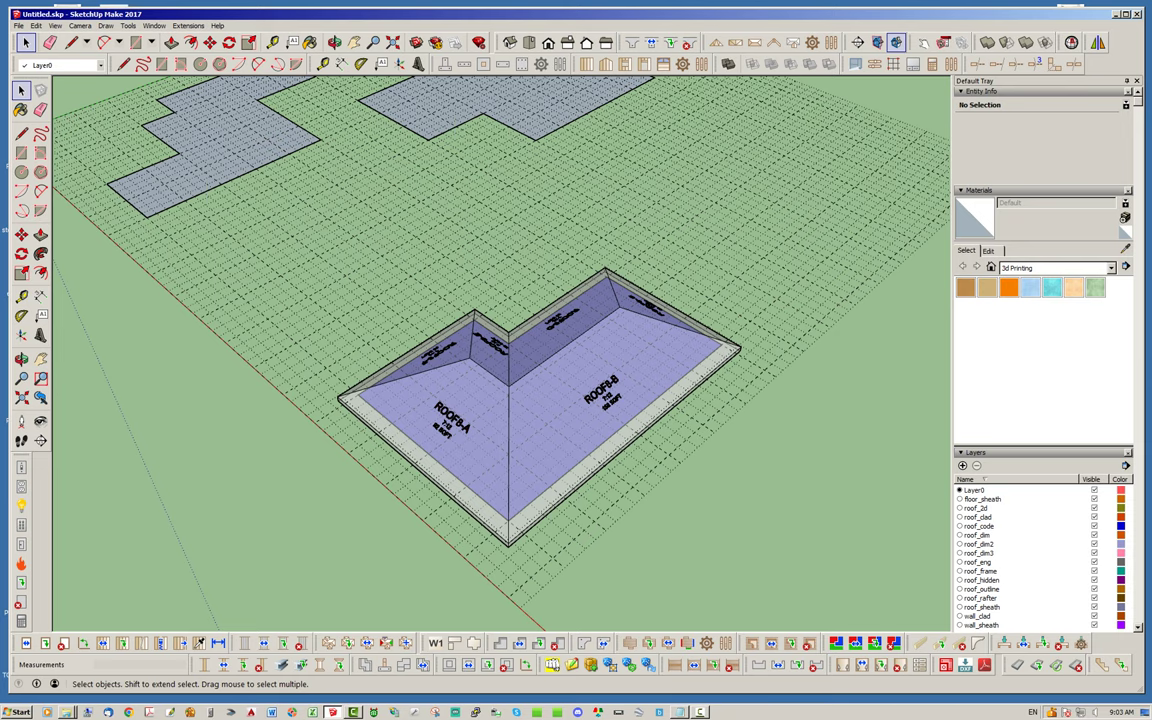
middle_drag(534, 362, 560, 355)
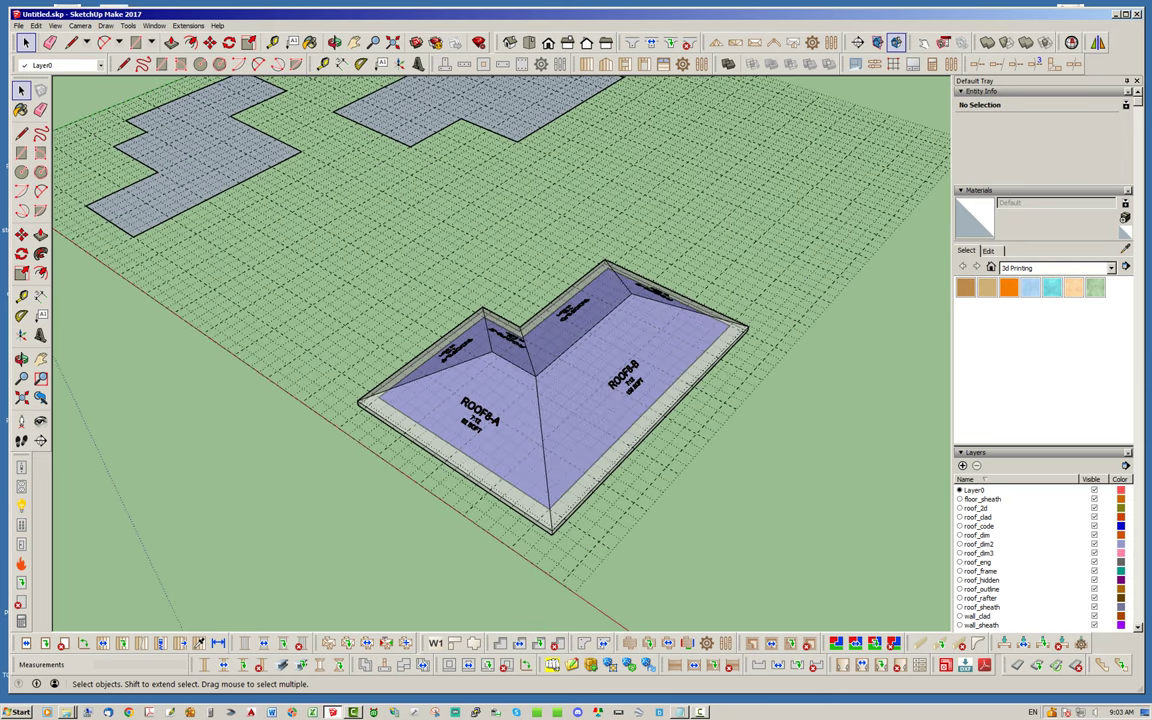
click(981, 580)
Try relocating a roof segment, then cancel it to restore the hipped roof
click(1094, 580)
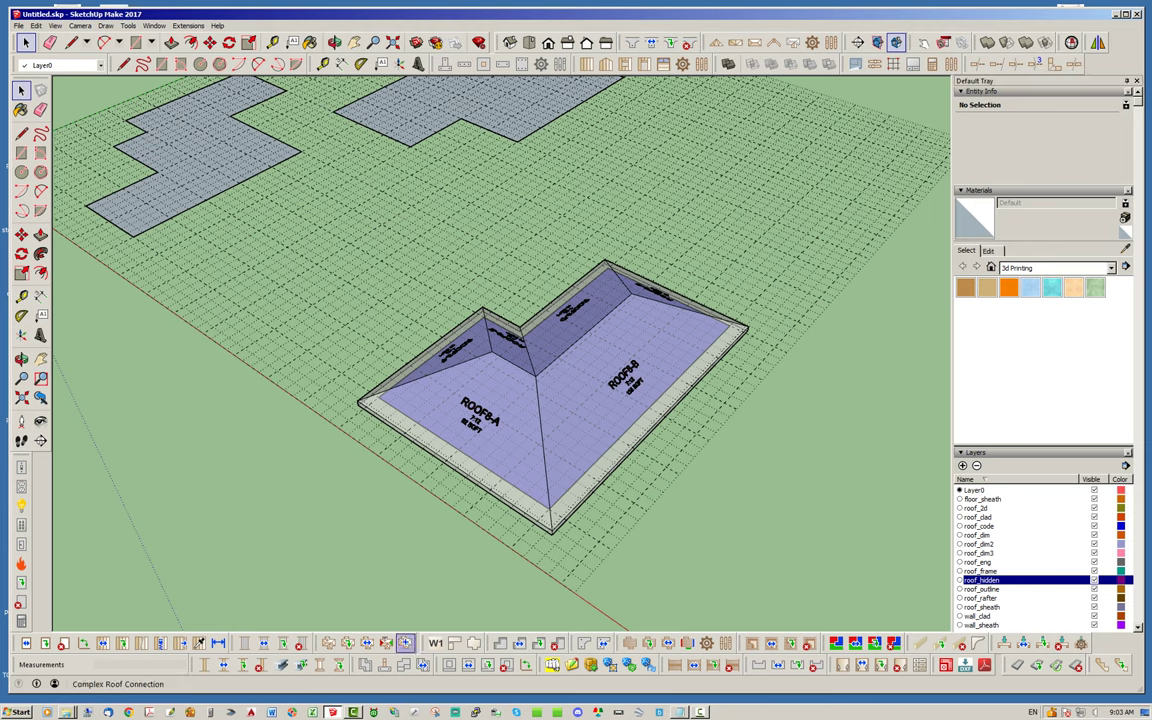
click(330, 643)
middle_drag(572, 412, 435, 357)
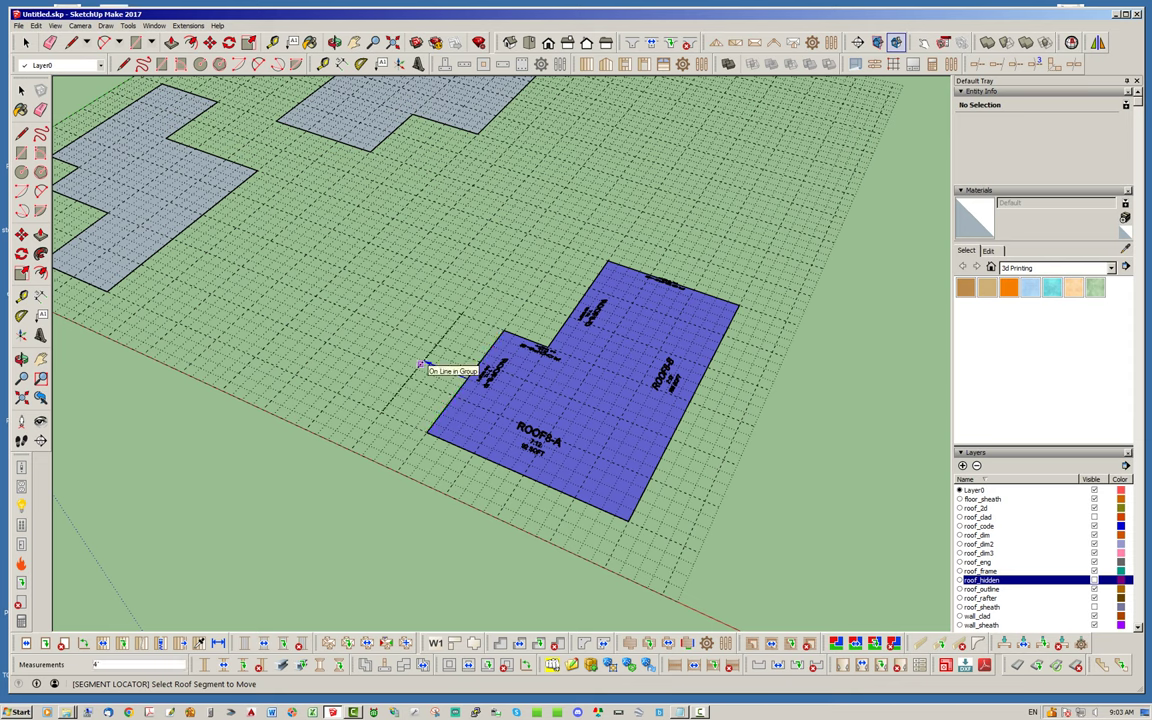
key(space)
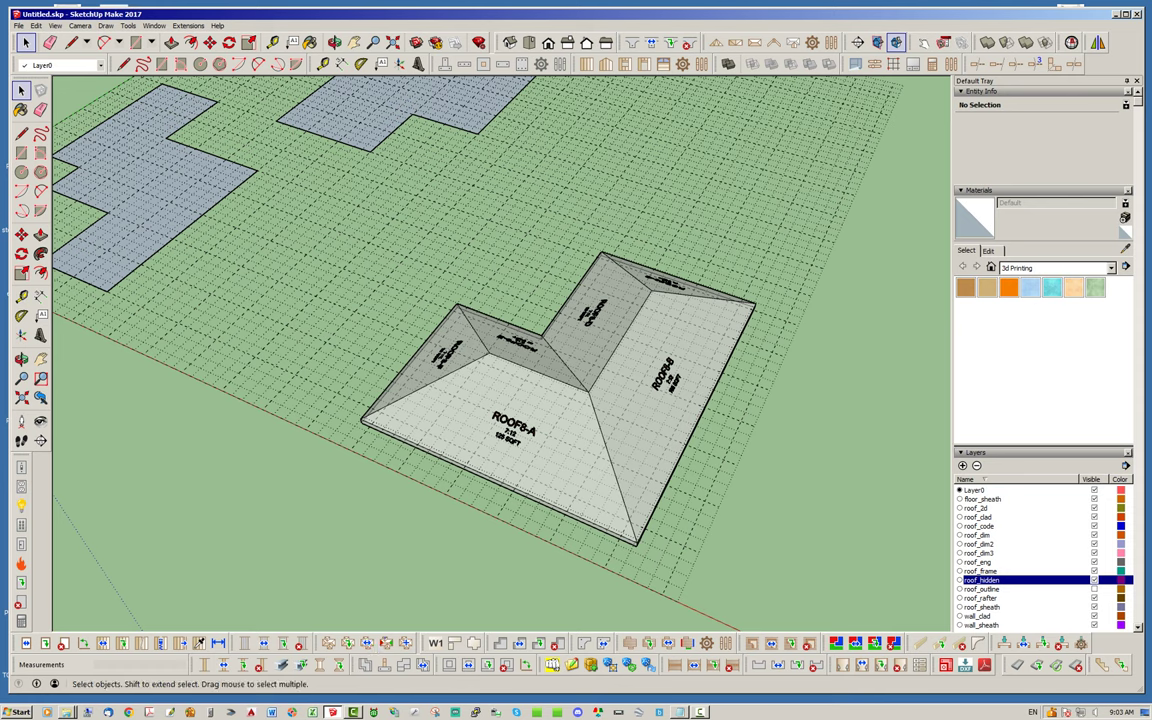
Select the roof_outline layer and bring up Medeek Truss Global Settings
key(Down)
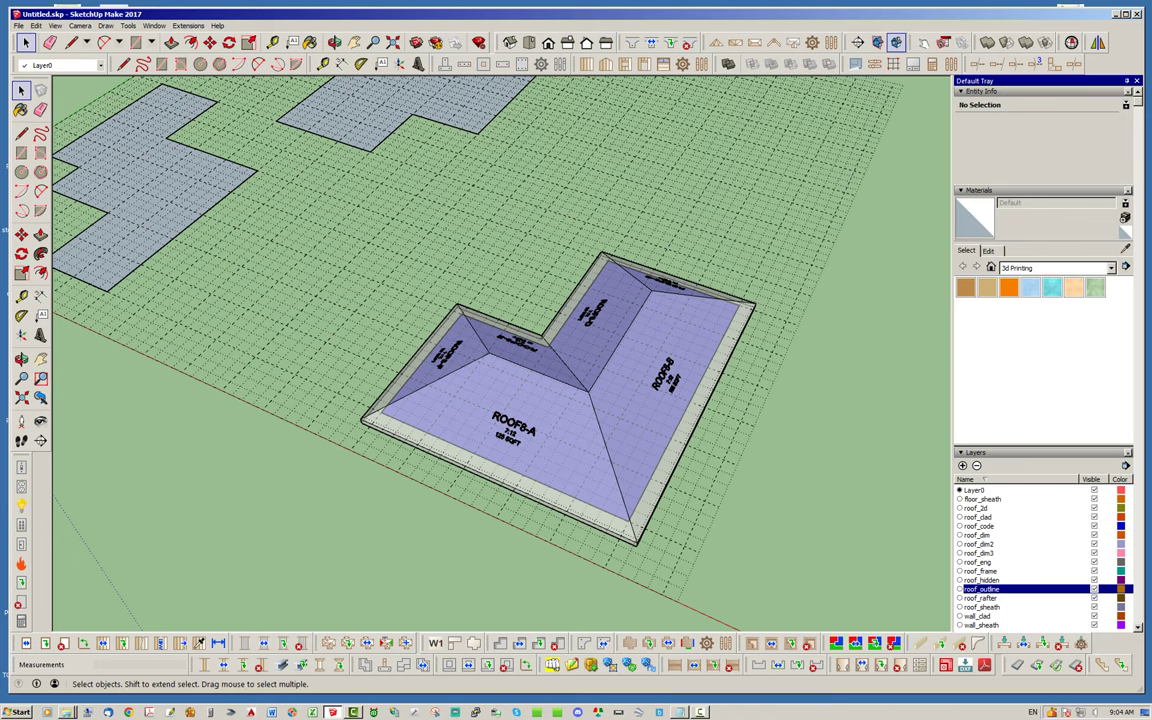
middle_drag(560, 400, 600, 390)
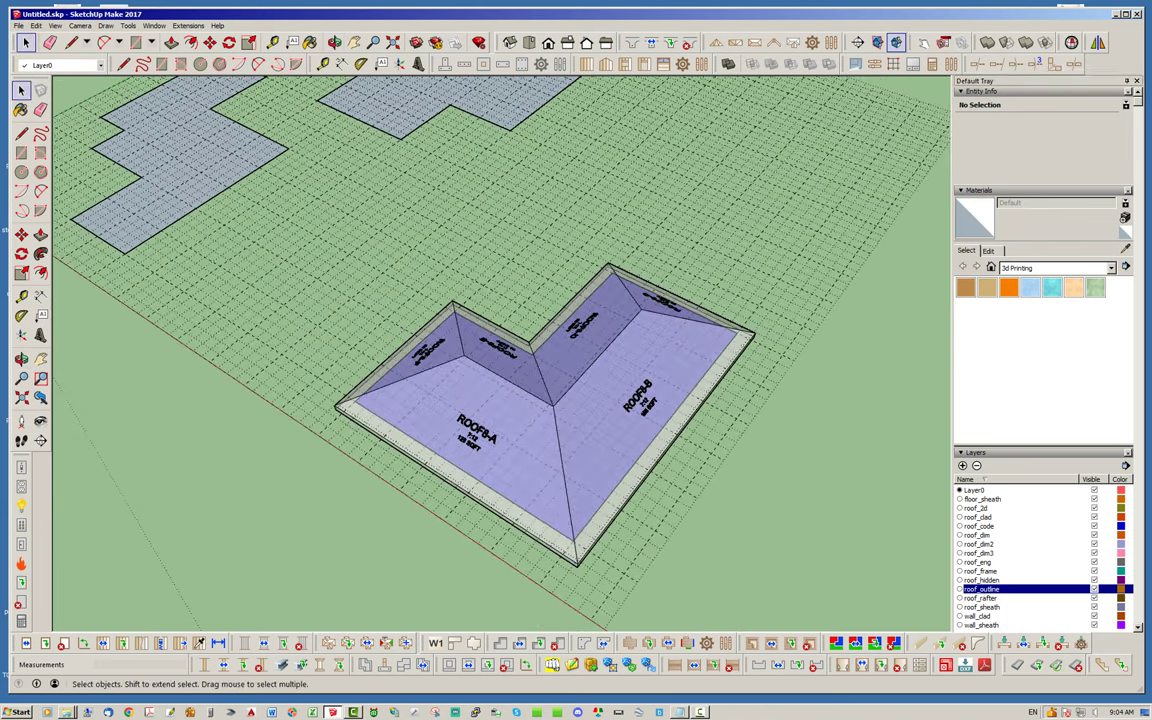
click(748, 42)
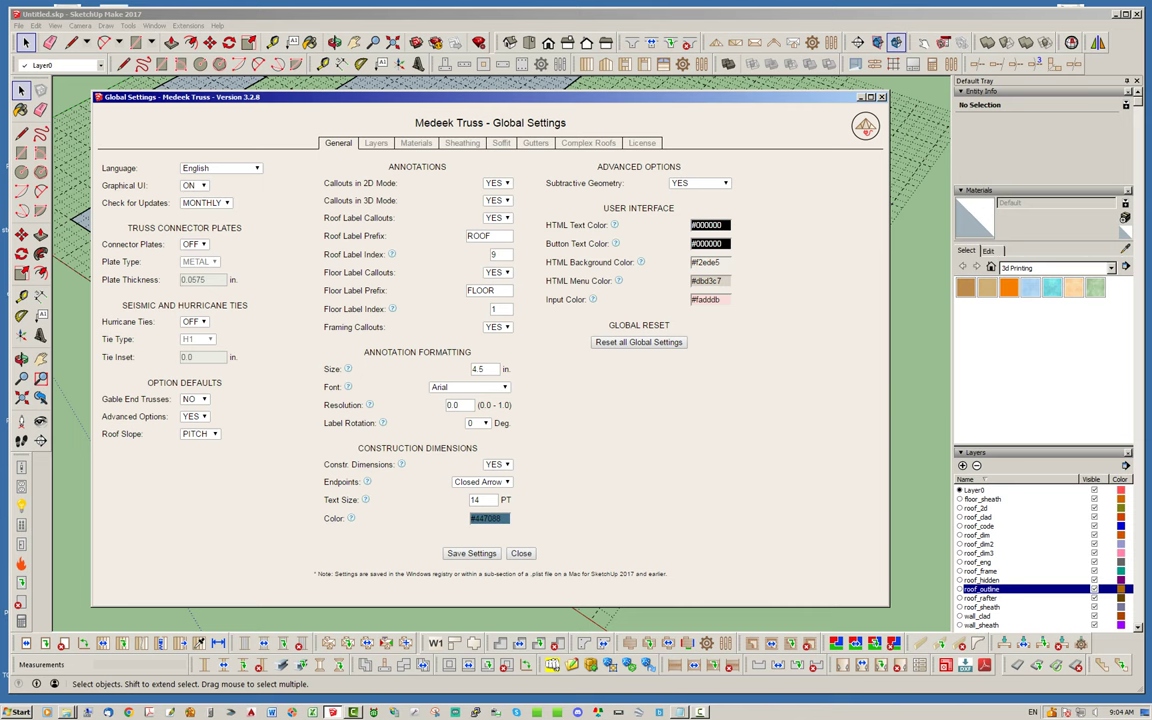
Set the Complex Roofs default framing to PRIMITIVE and close Global Settings
click(588, 143)
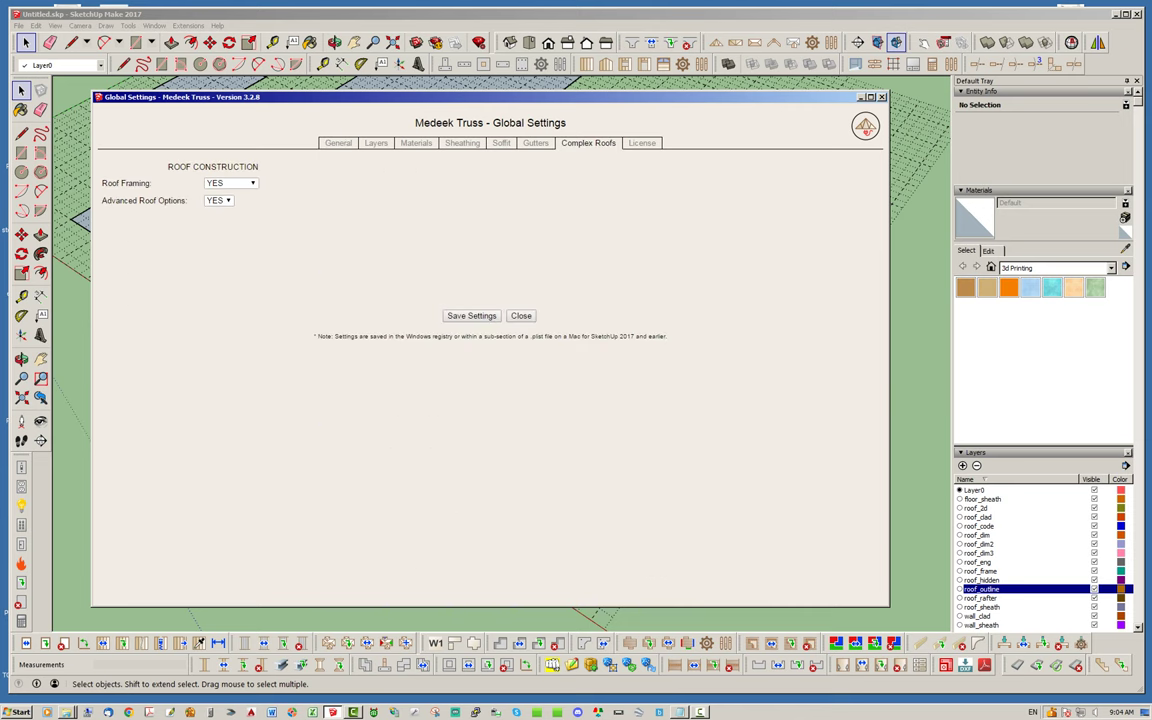
click(230, 183)
click(222, 216)
key(alt+F4)
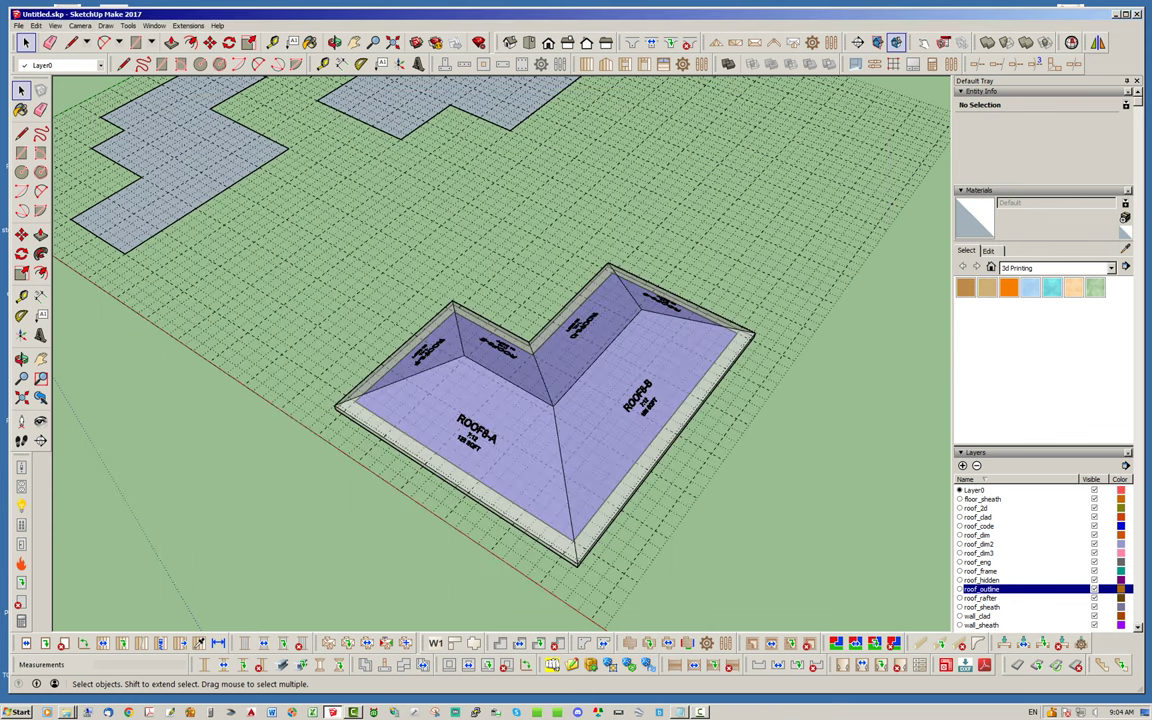
Delete the L-shaped hip roof and orbit to bring both grey footprints into view
click(500, 420)
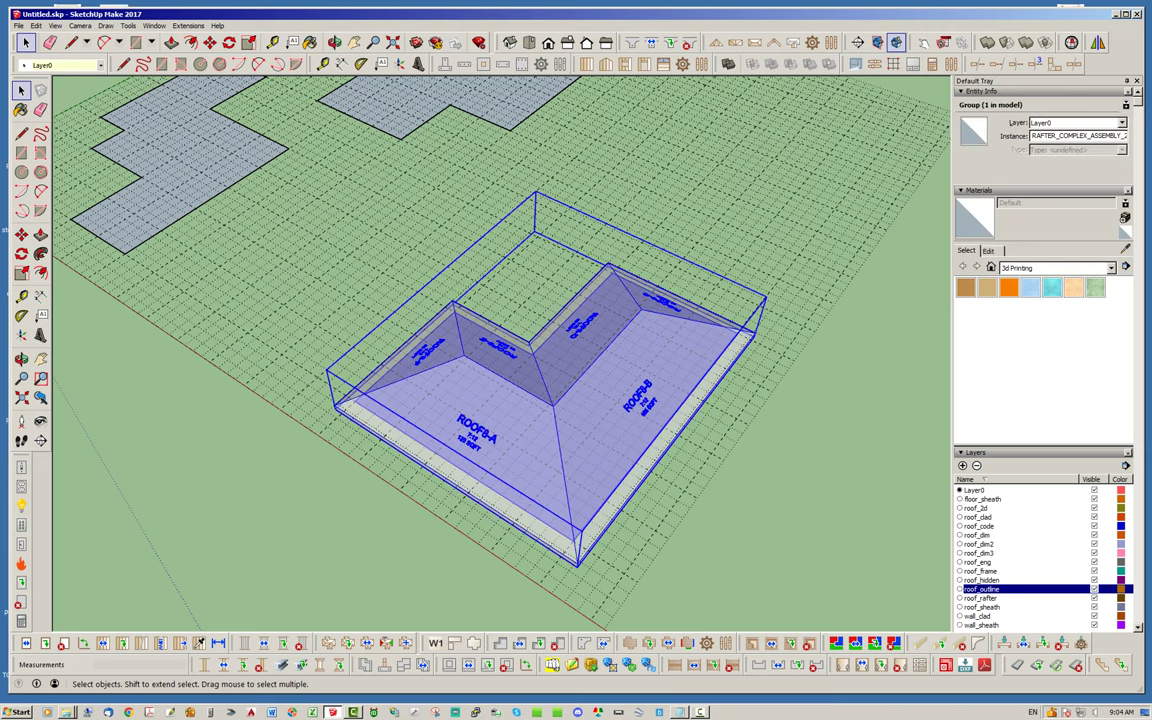
key(Delete)
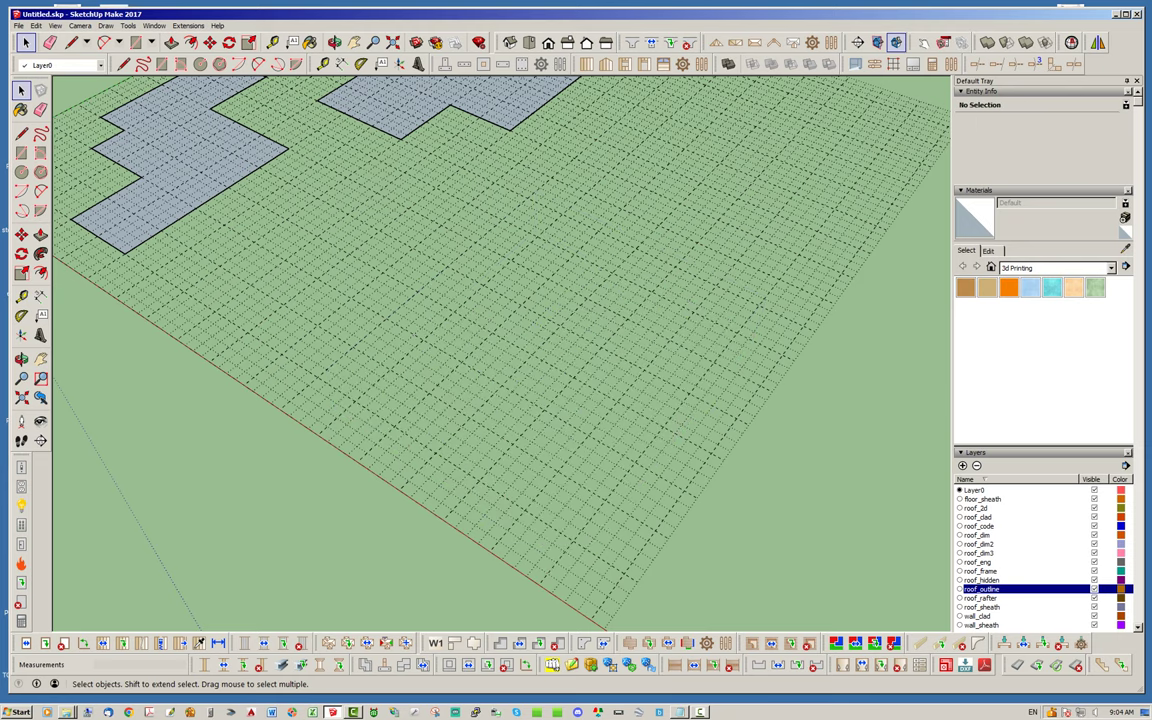
scroll(500, 350, down, 5)
middle_drag(500, 350, 585, 330)
scroll(500, 350, up, 8)
scroll(500, 350, down, 5)
scroll(500, 350, up, 5)
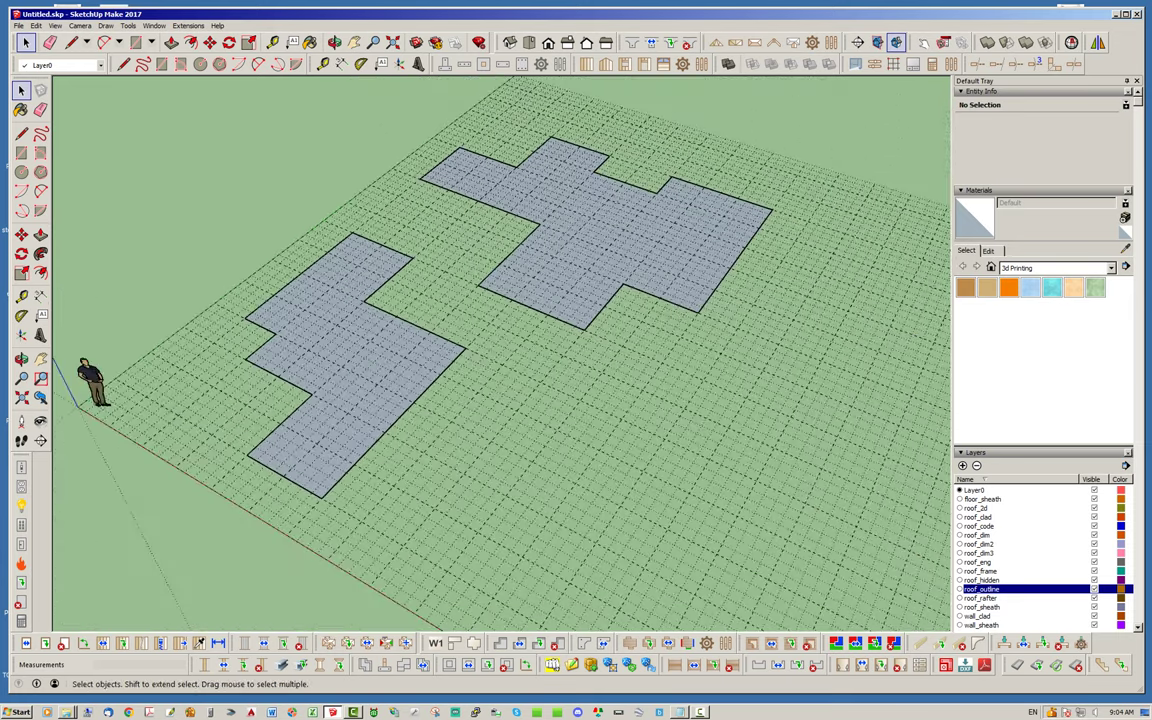
Start a rafter complex roof, place footprint corners (one at 75), then switch to face picking
click(326, 643)
click(623, 340)
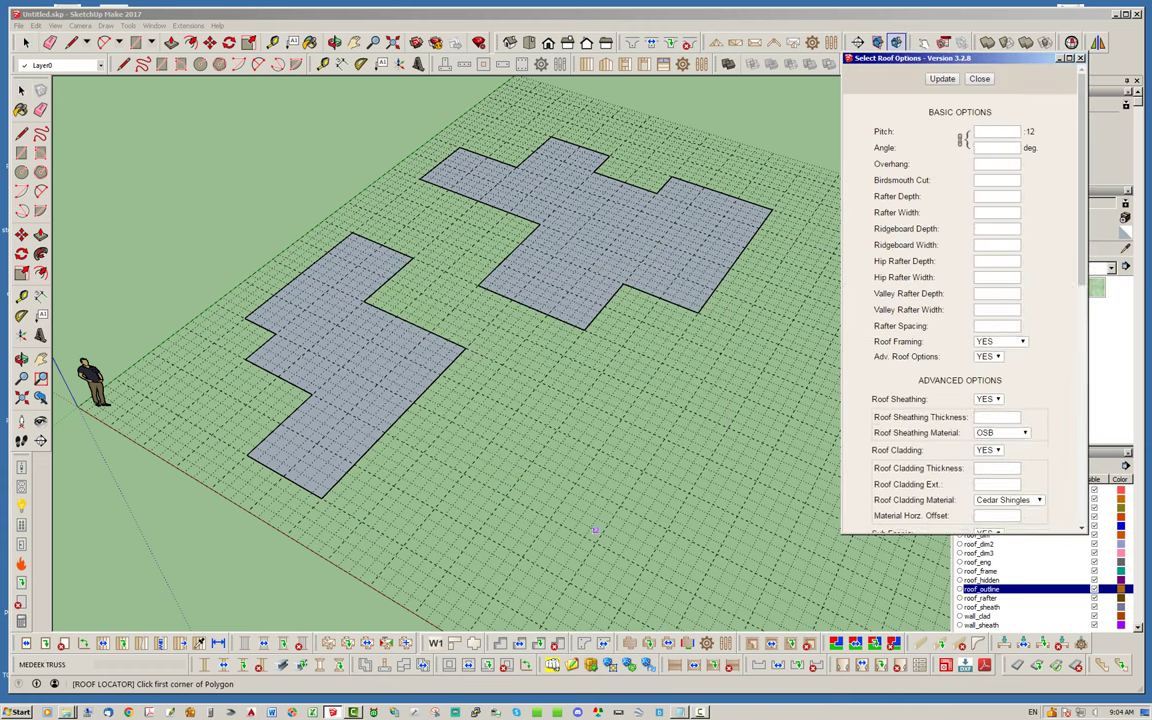
click(434, 508)
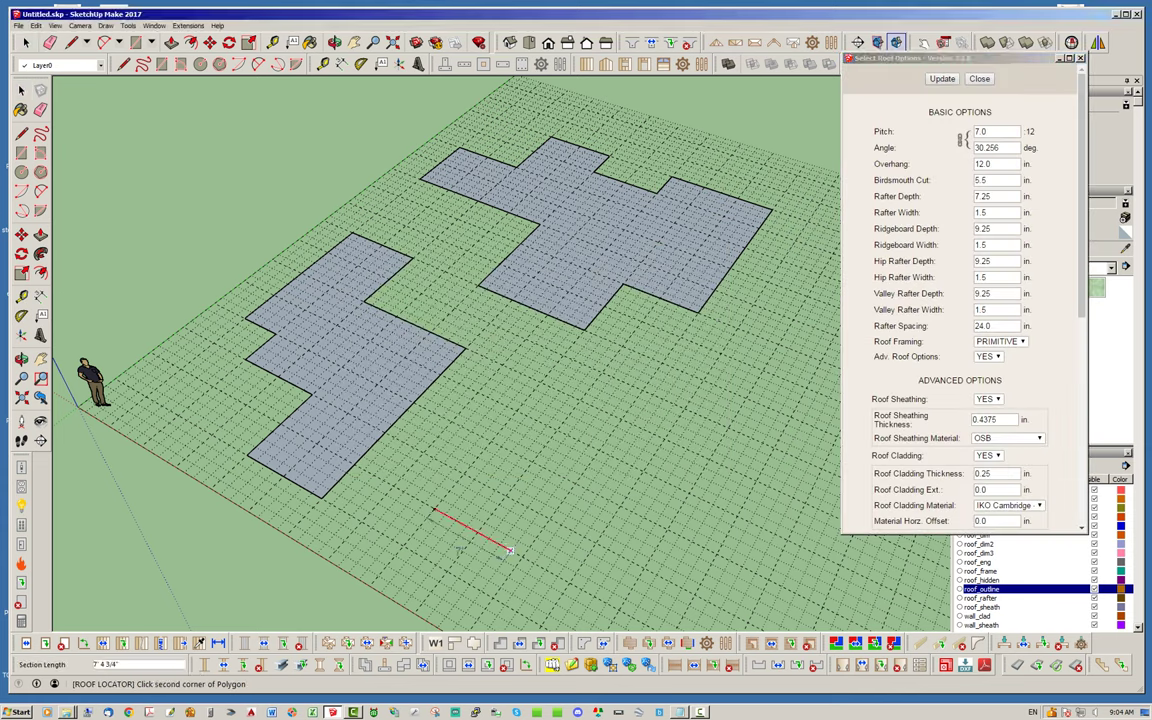
click(570, 581)
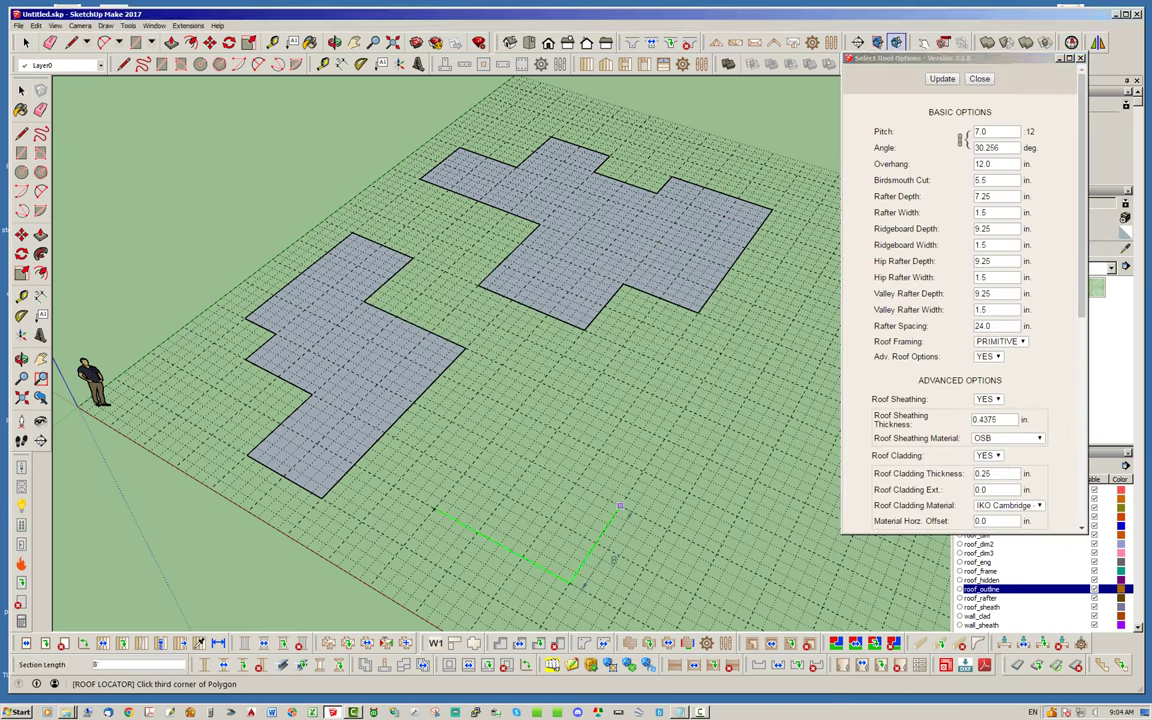
click(620, 505)
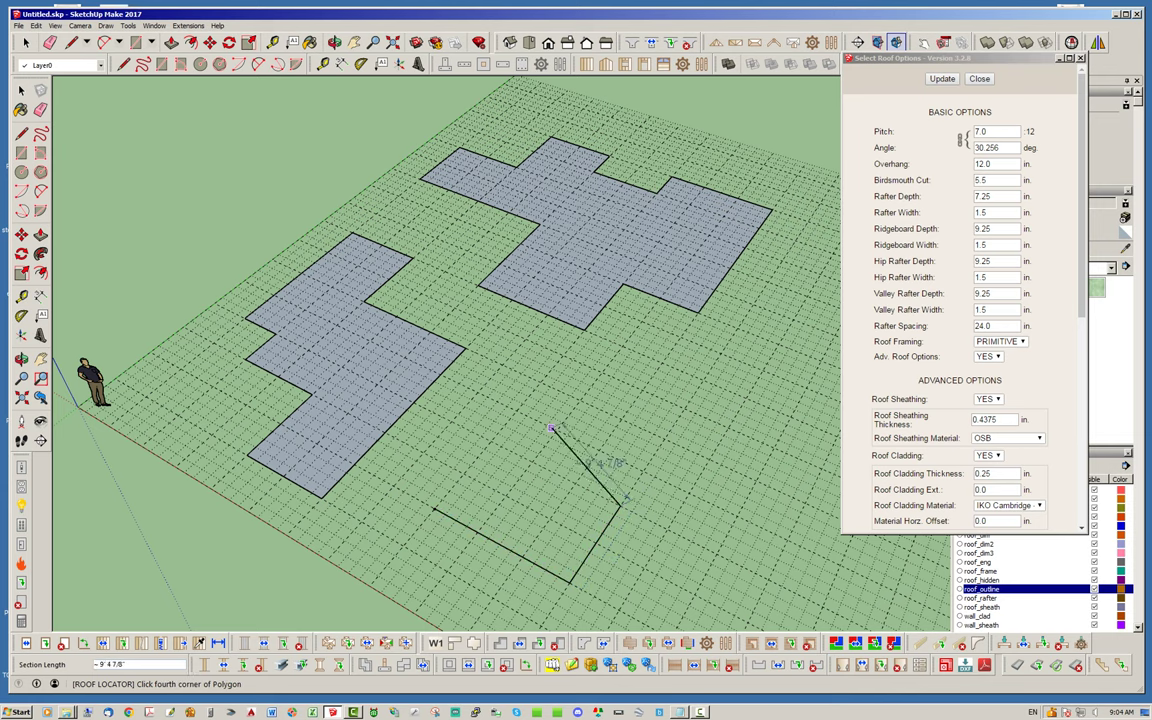
text(7)
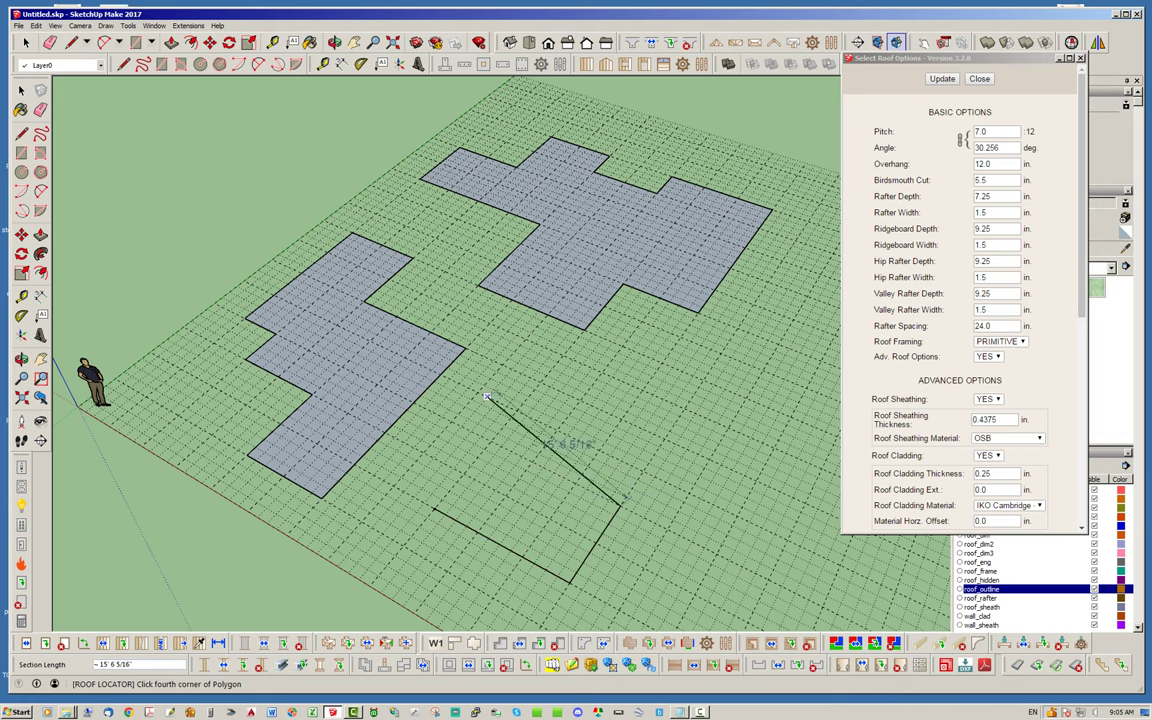
text(5)
click(533, 462)
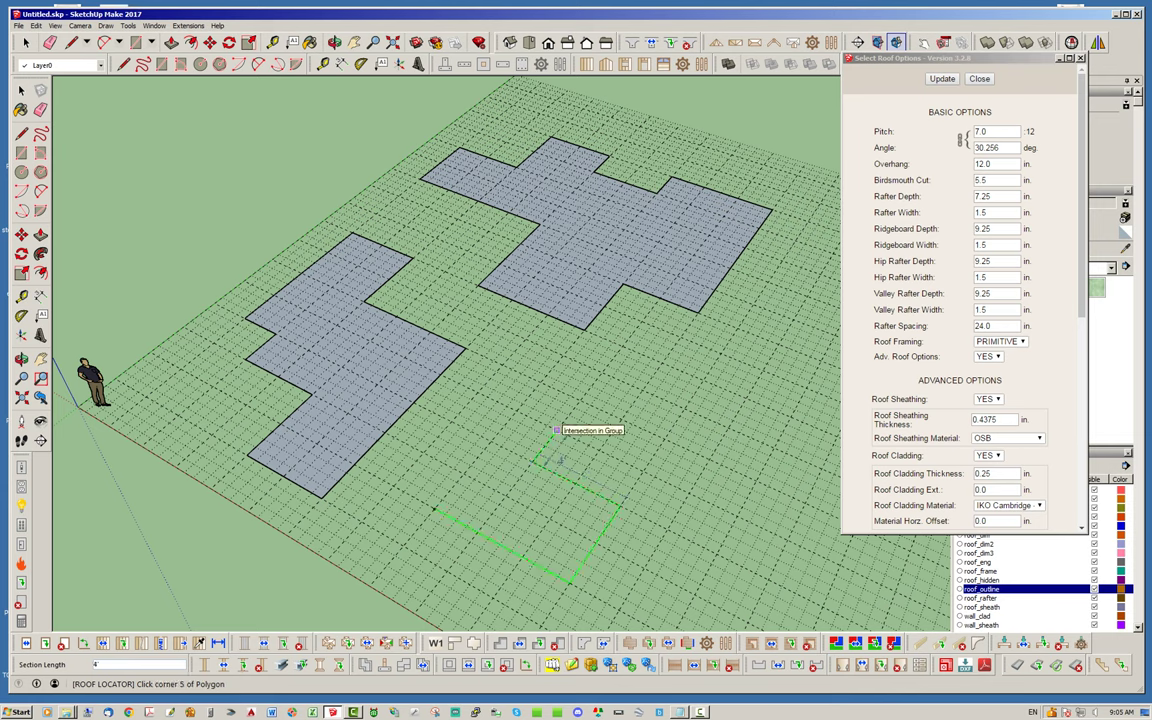
double_click(556, 430)
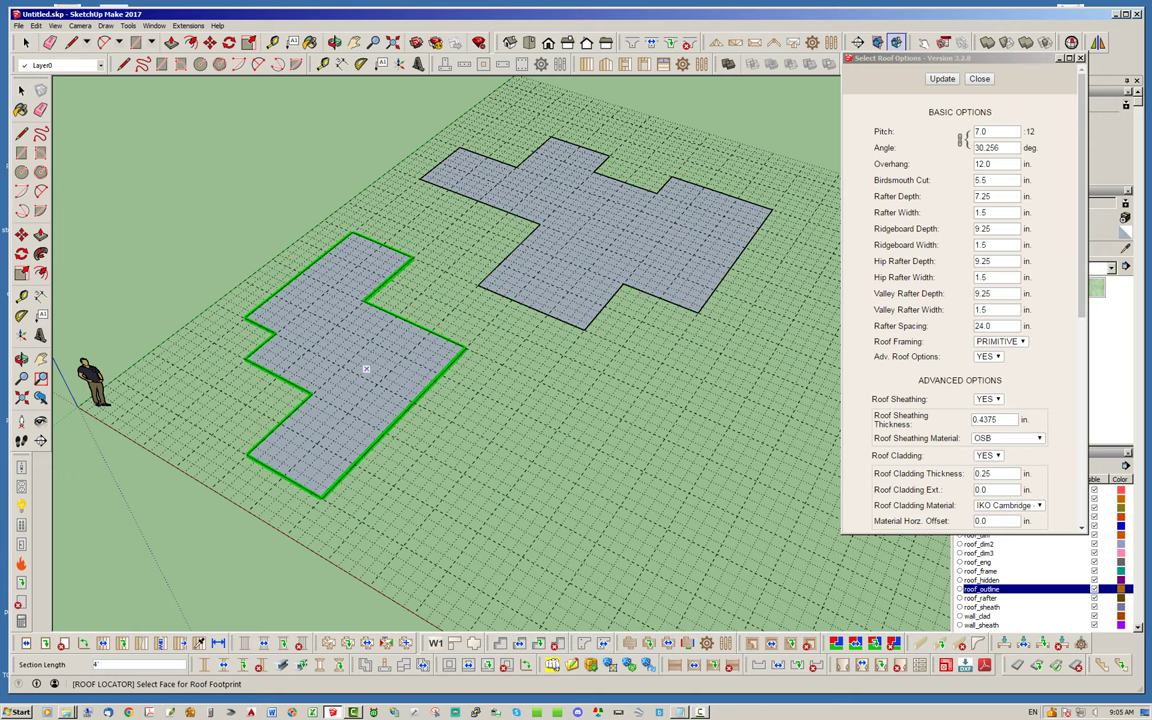
Pick the left zigzag floor-plan face to build its primitive hip roof
click(366, 369)
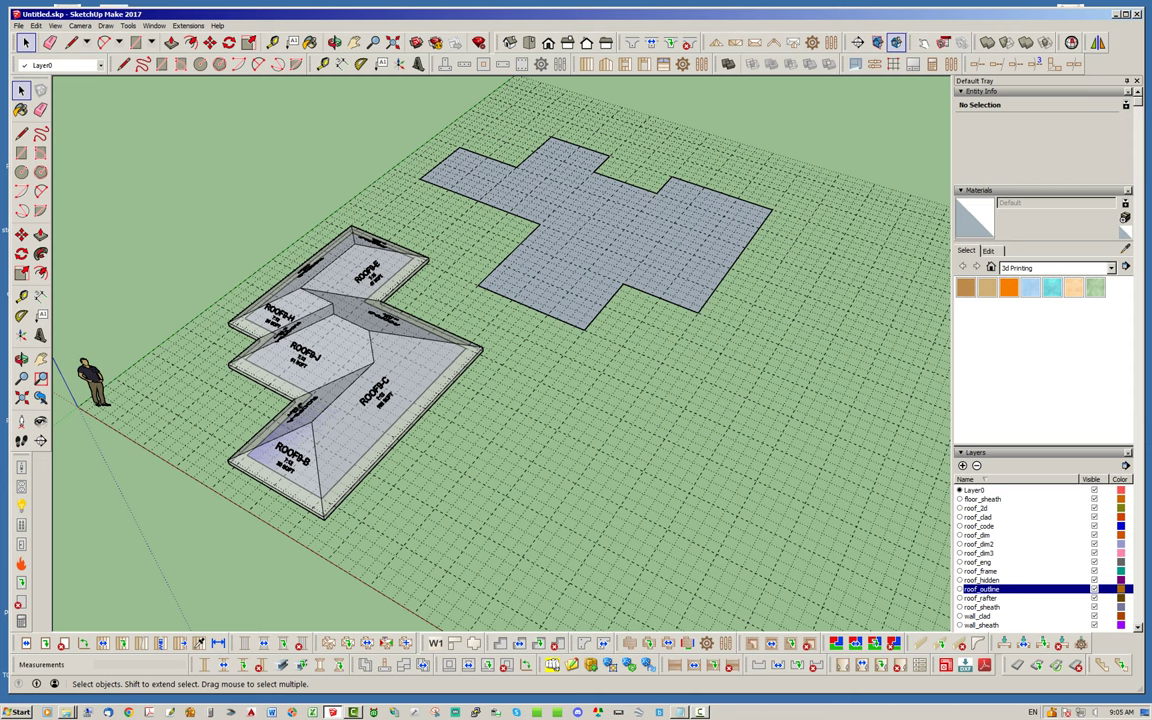
Start another rafter complex roof and move its options dialog clear of the model
click(327, 643)
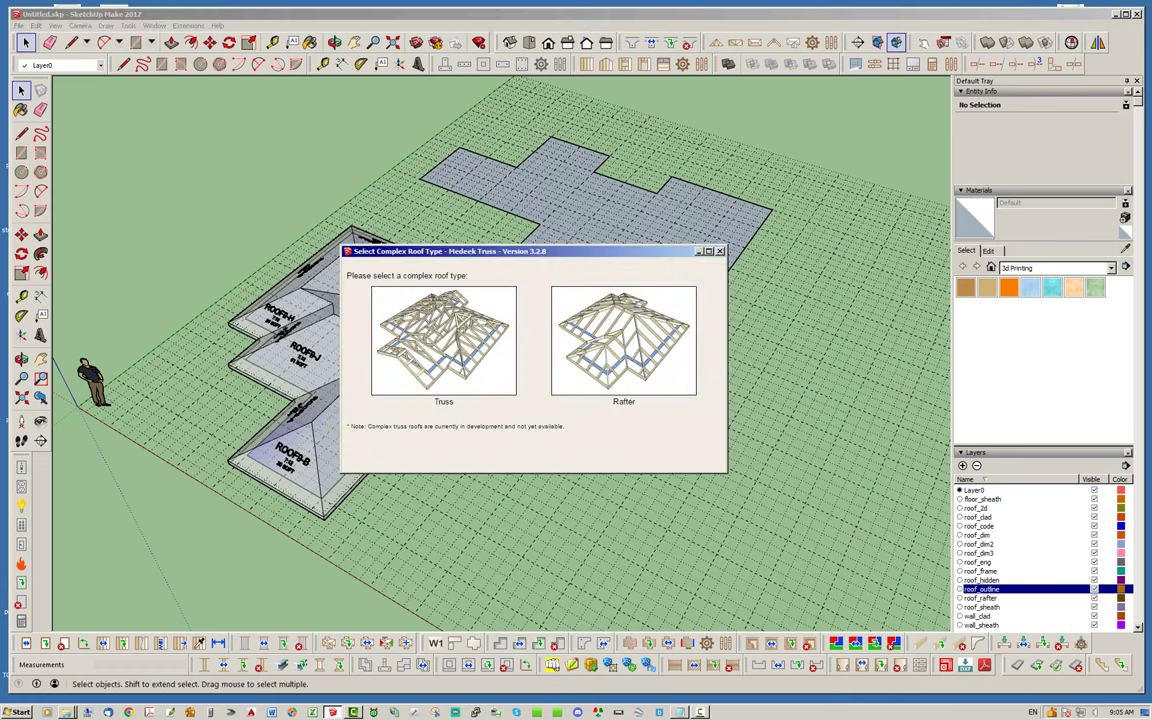
click(623, 340)
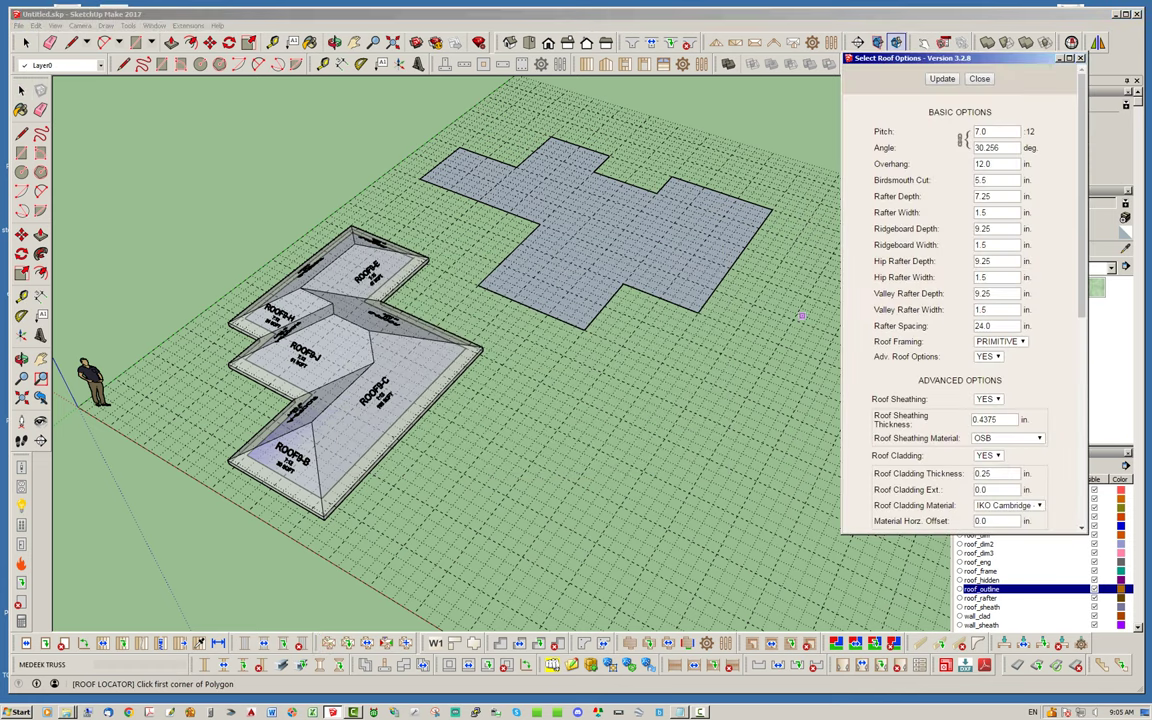
drag(900, 58, 583, 125)
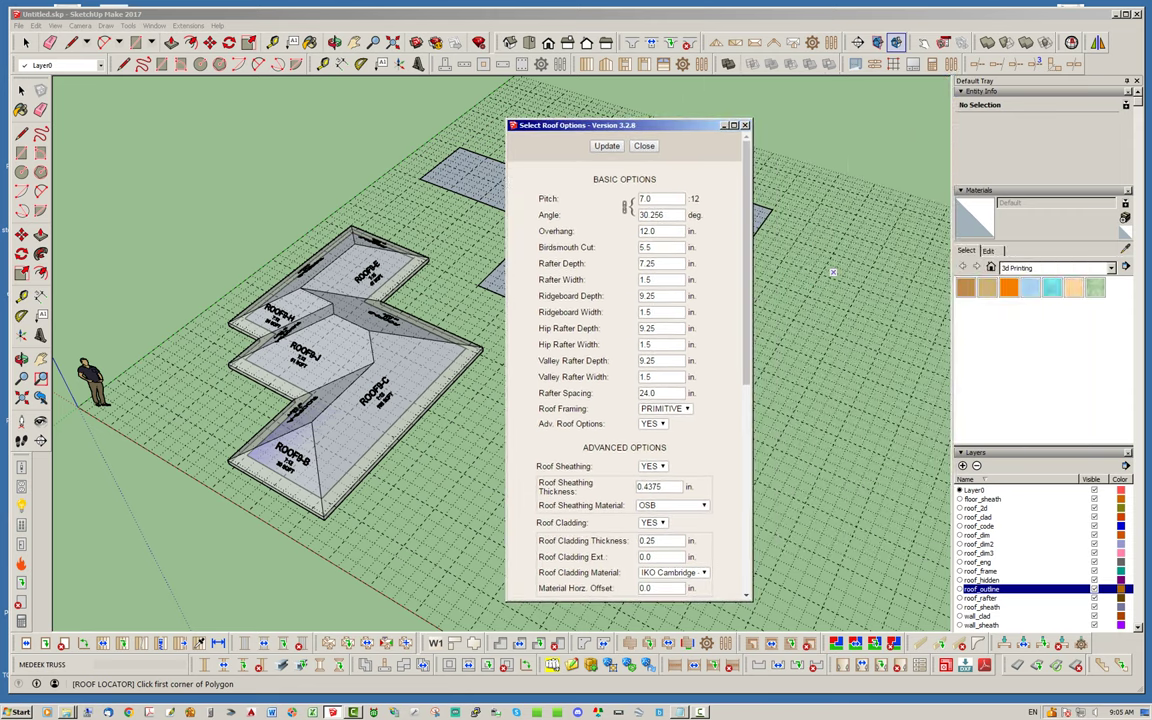
drag(580, 125, 933, 35)
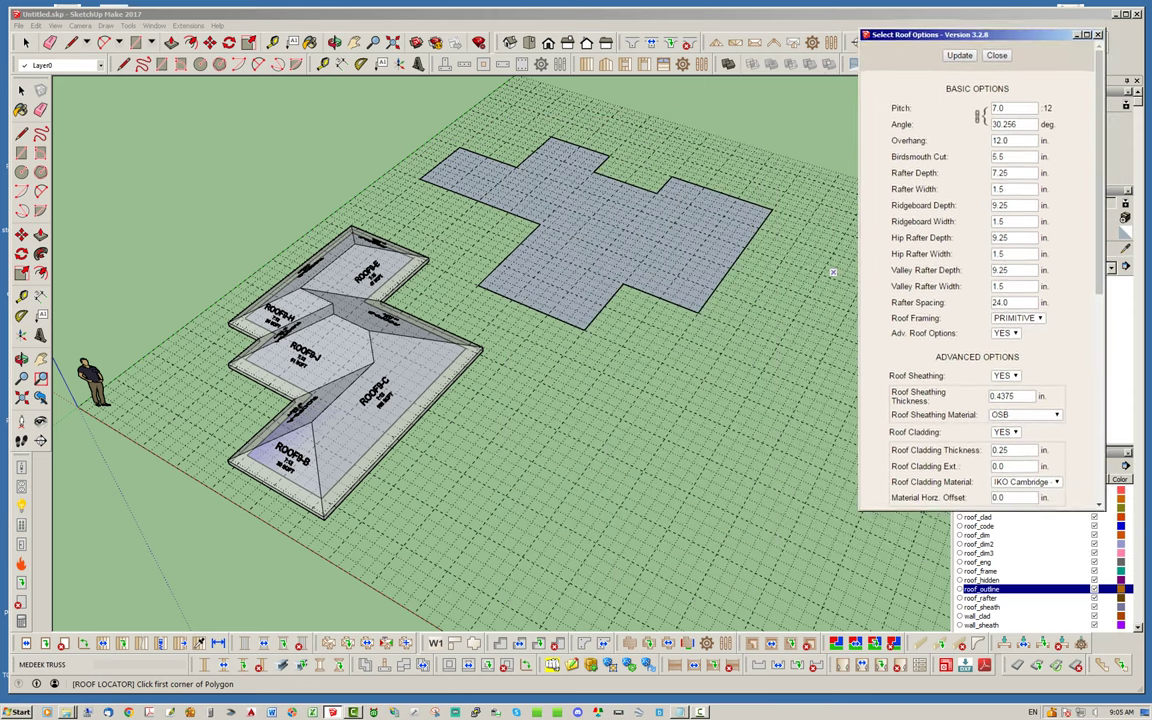
middle_drag(650, 420, 630, 410)
Orbit the view, return to face picking, and select the cross-shaped footprint to roof it
middle_drag(740, 440, 766, 262)
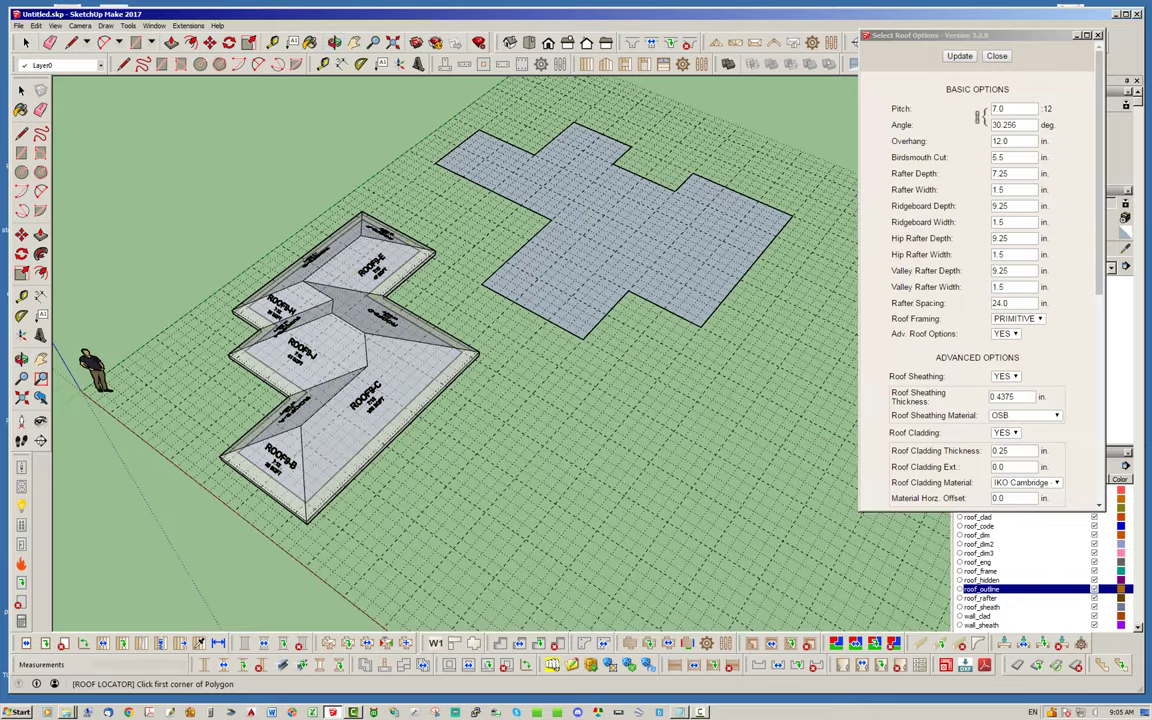
mouse_move(500, 400)
middle_down()
mouse_move(520, 390)
mouse_move(438, 395)
middle_up()
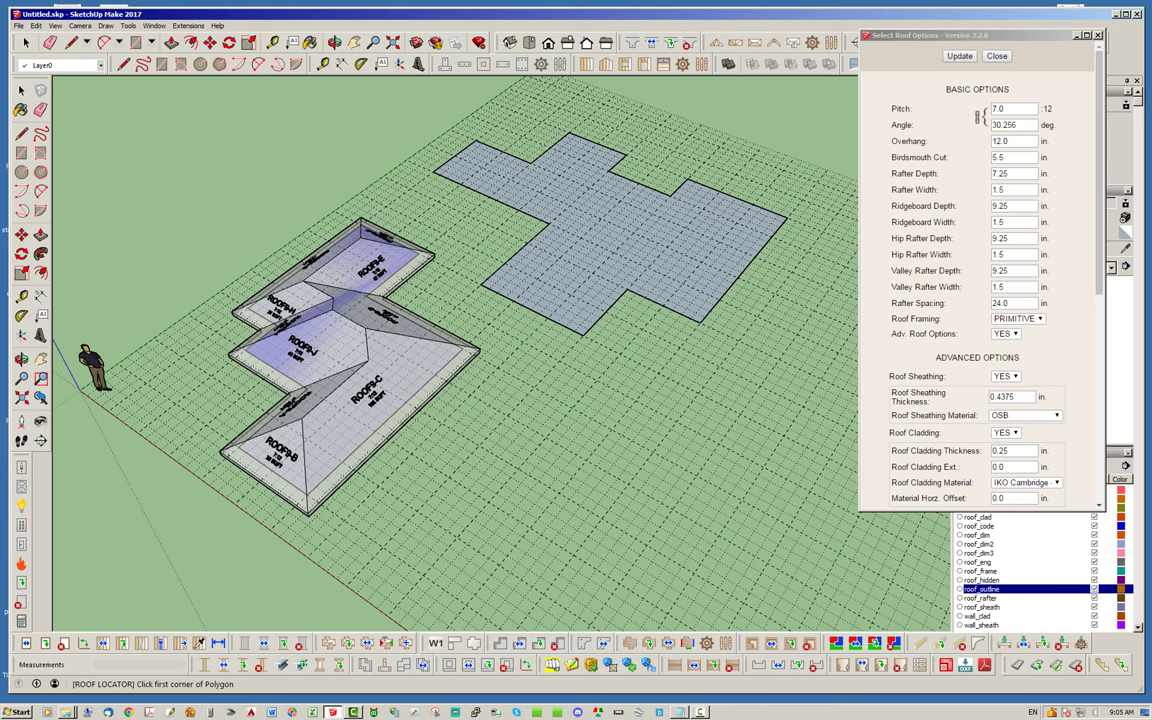
click(599, 392)
key(Tab)
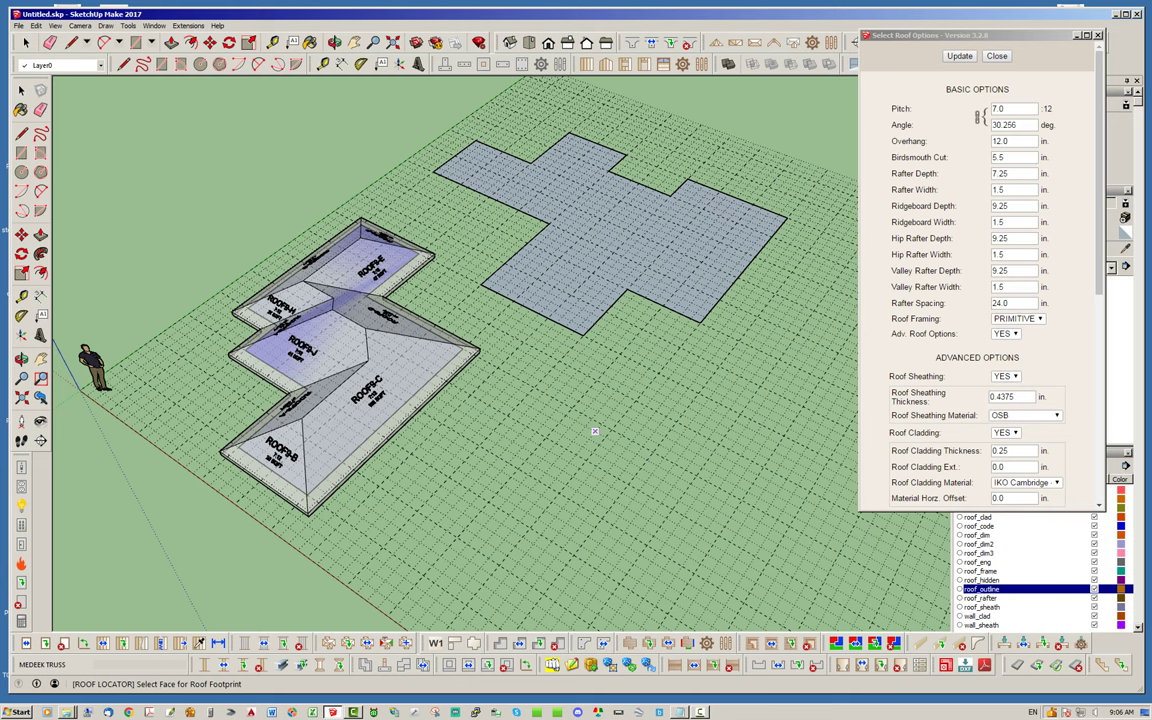
click(584, 270)
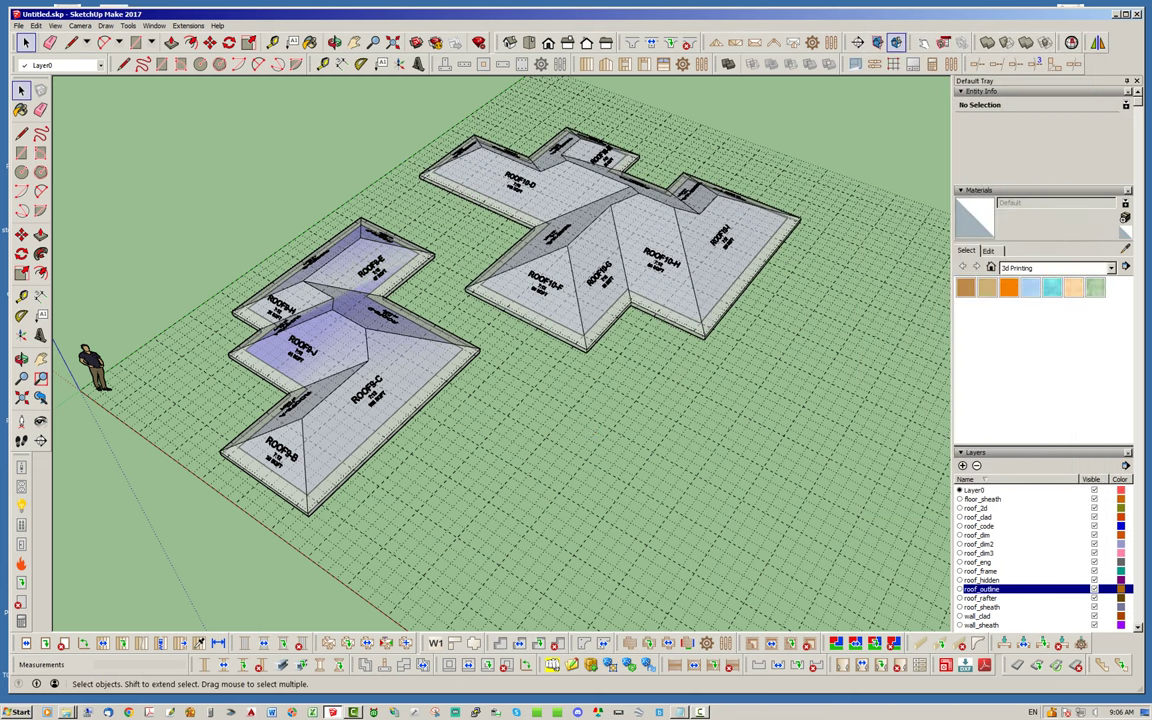
Edit the right-hand cross-shaped complex roof, raising its pitch from 7 to 9
middle_drag(583, 470, 604, 291)
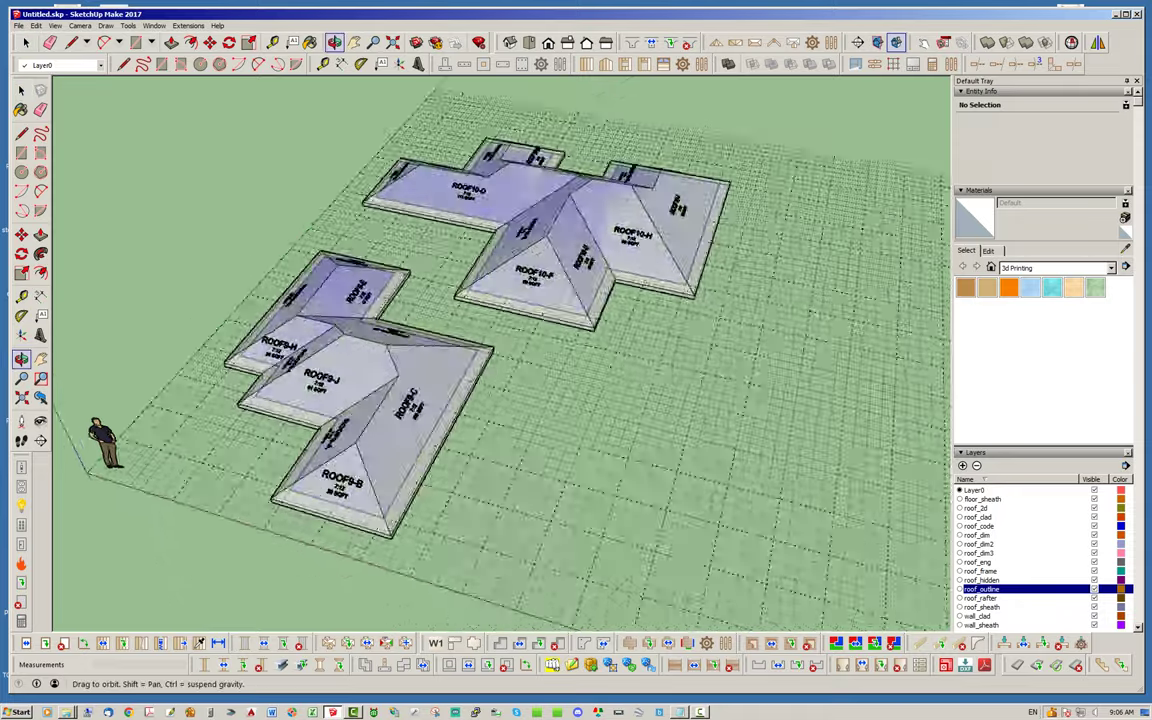
right_click(604, 291)
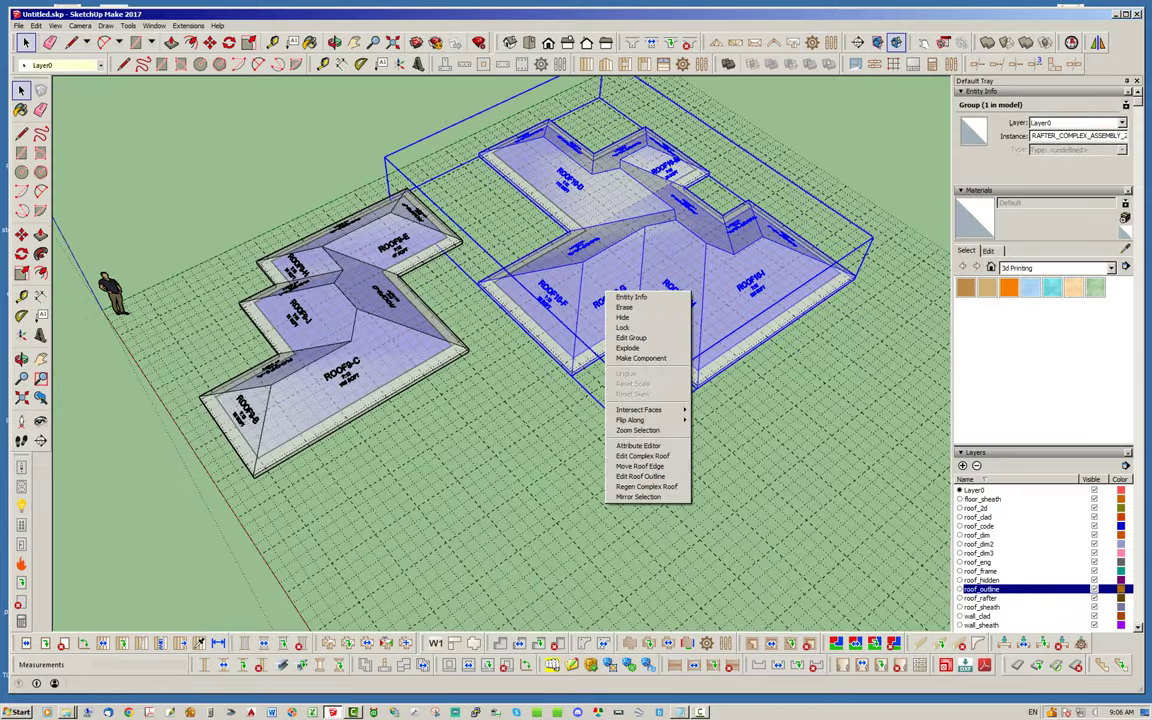
click(640, 456)
double_click(978, 209)
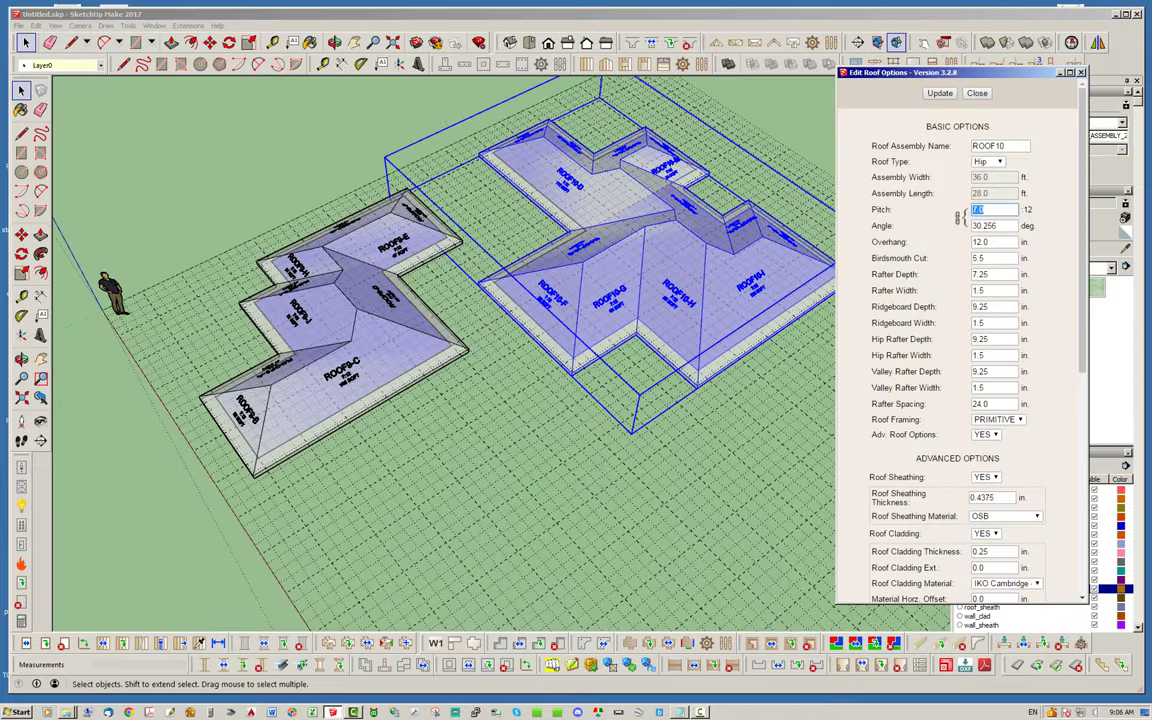
text(9)
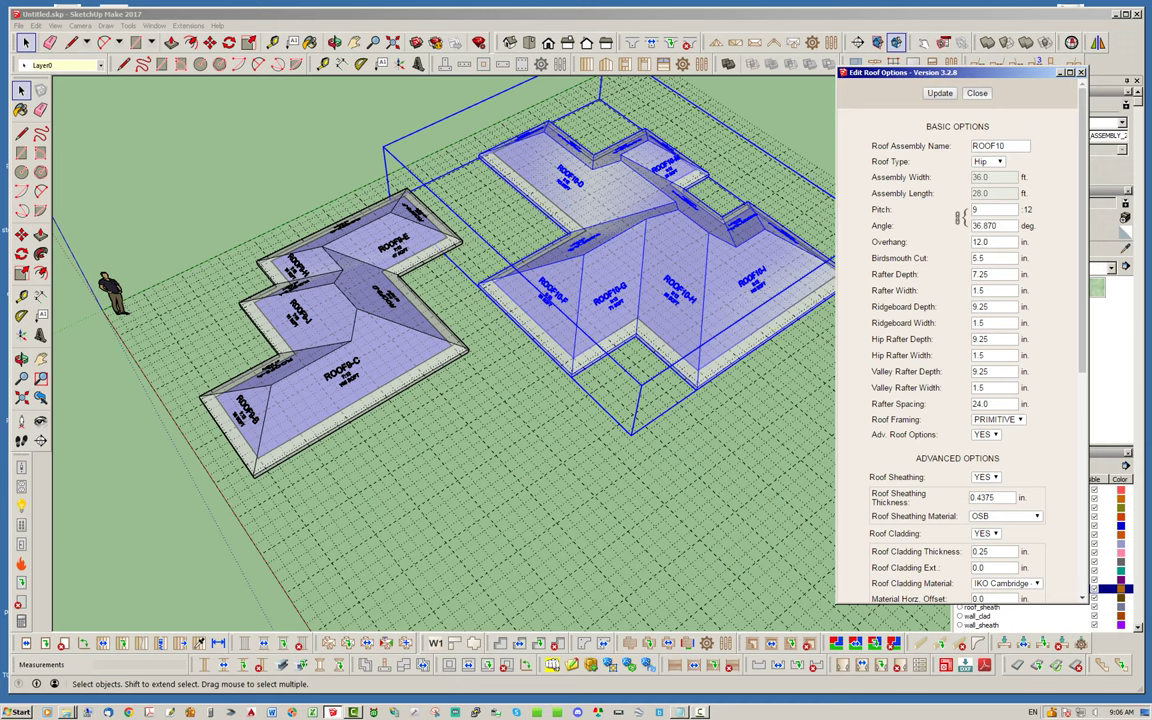
click(977, 92)
mouse_move(890, 150)
middle_down()
mouse_move(940, 192)
mouse_move(880, 160)
middle_up()
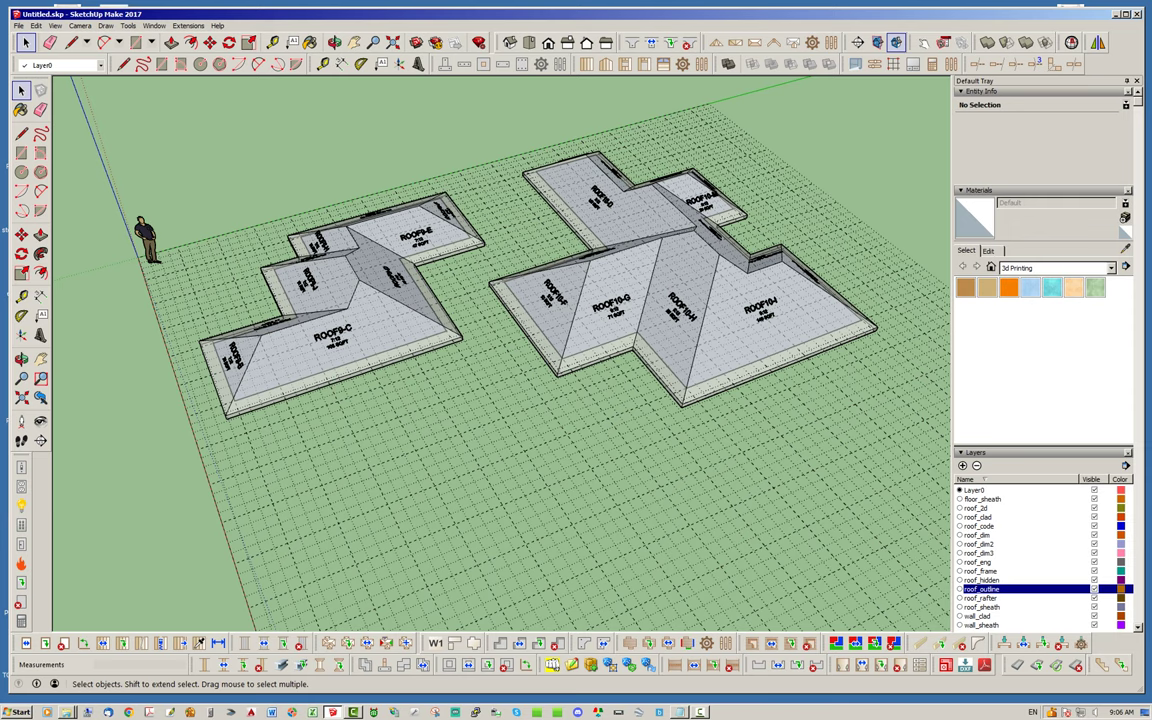
Orbit and zoom around both hip roofs, from eye level to overhead views
mouse_move(500, 350)
middle_down()
mouse_move(560, 330)
mouse_move(380, 340)
middle_up()
scroll(600, 350, up, 5)
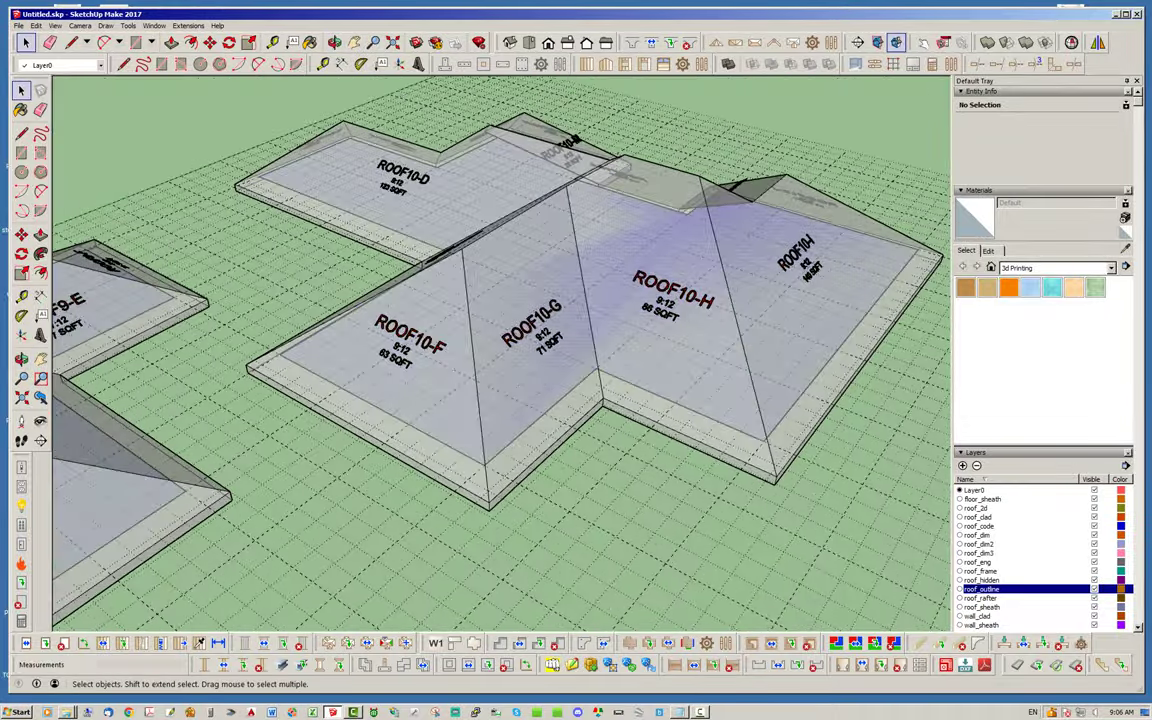
scroll(500, 350, down, 5)
middle_drag(500, 350, 420, 260)
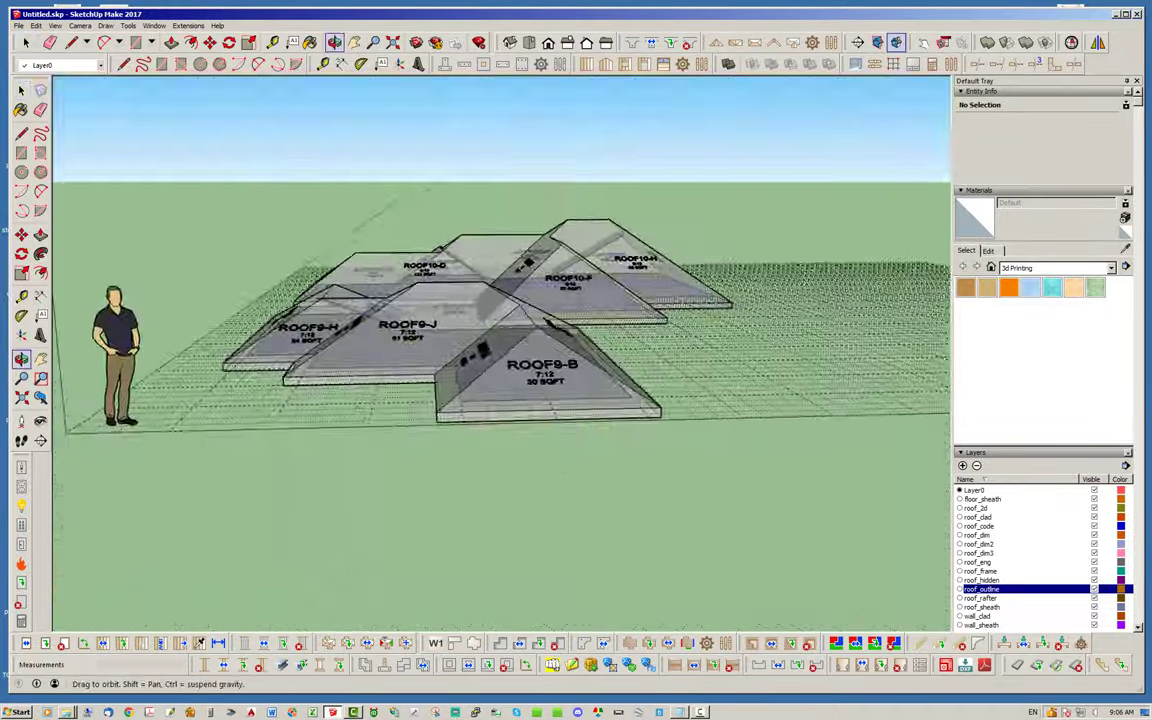
middle_drag(450, 300, 470, 400)
scroll(475, 340, down, 3)
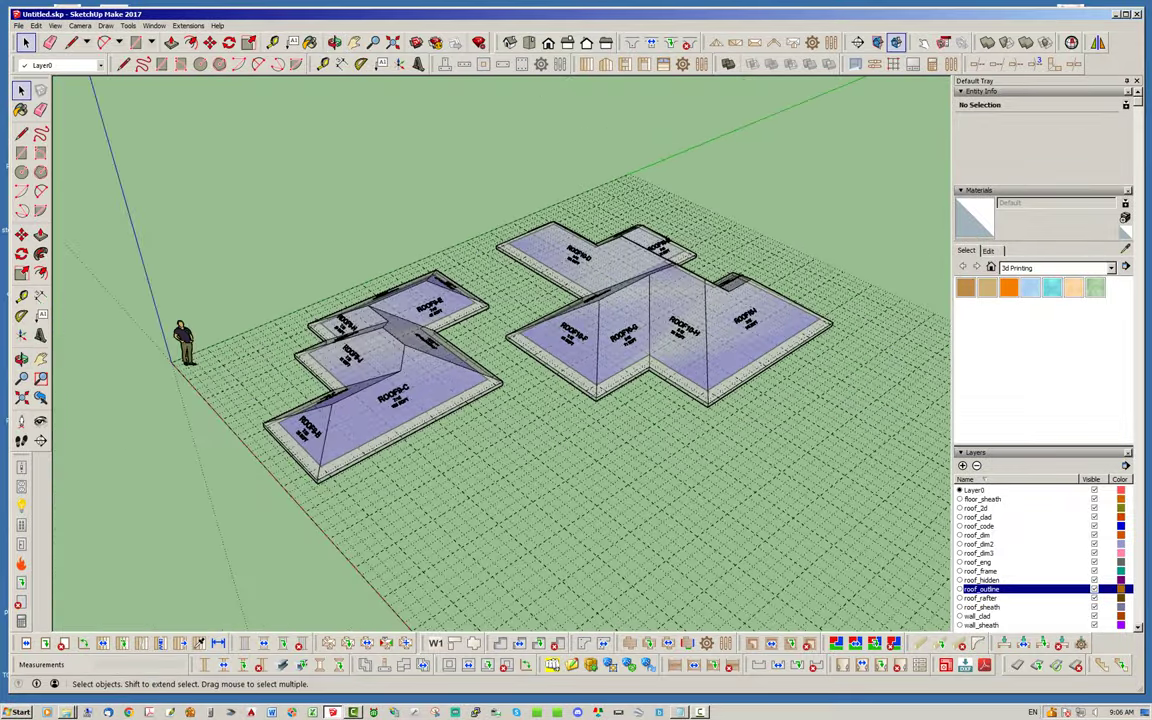
mouse_move(475, 340)
middle_down()
mouse_move(445, 310)
mouse_move(440, 330)
mouse_move(440, 320)
middle_up()
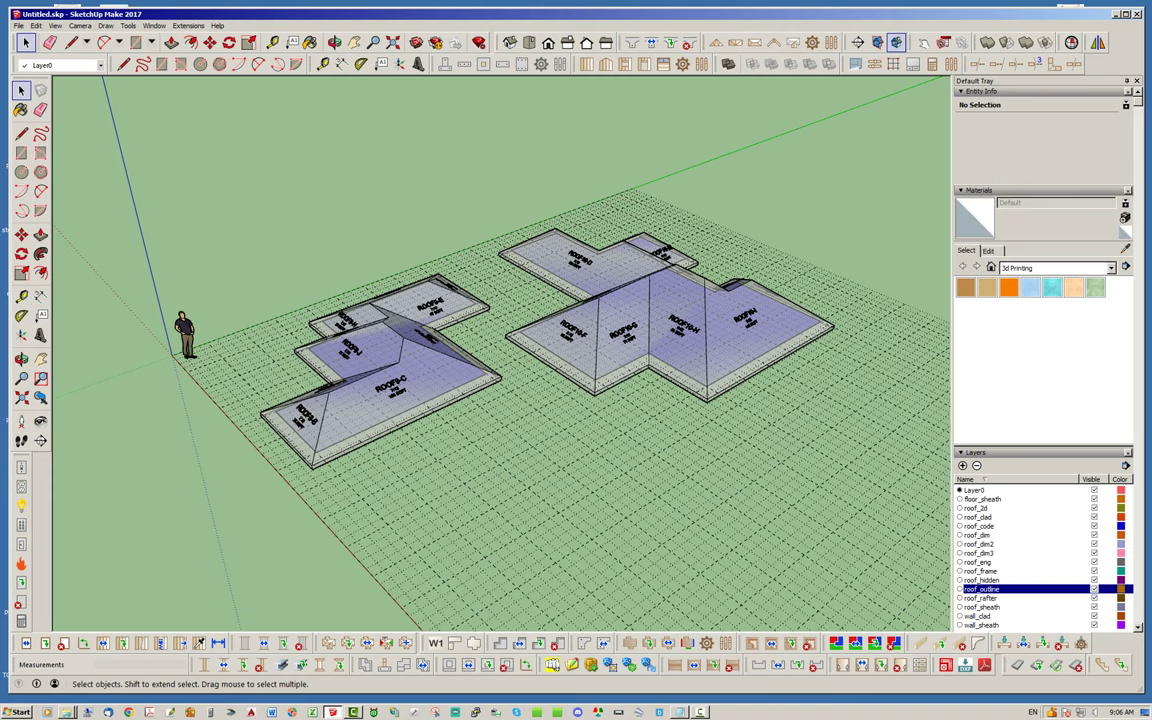
middle_drag(500, 350, 470, 330)
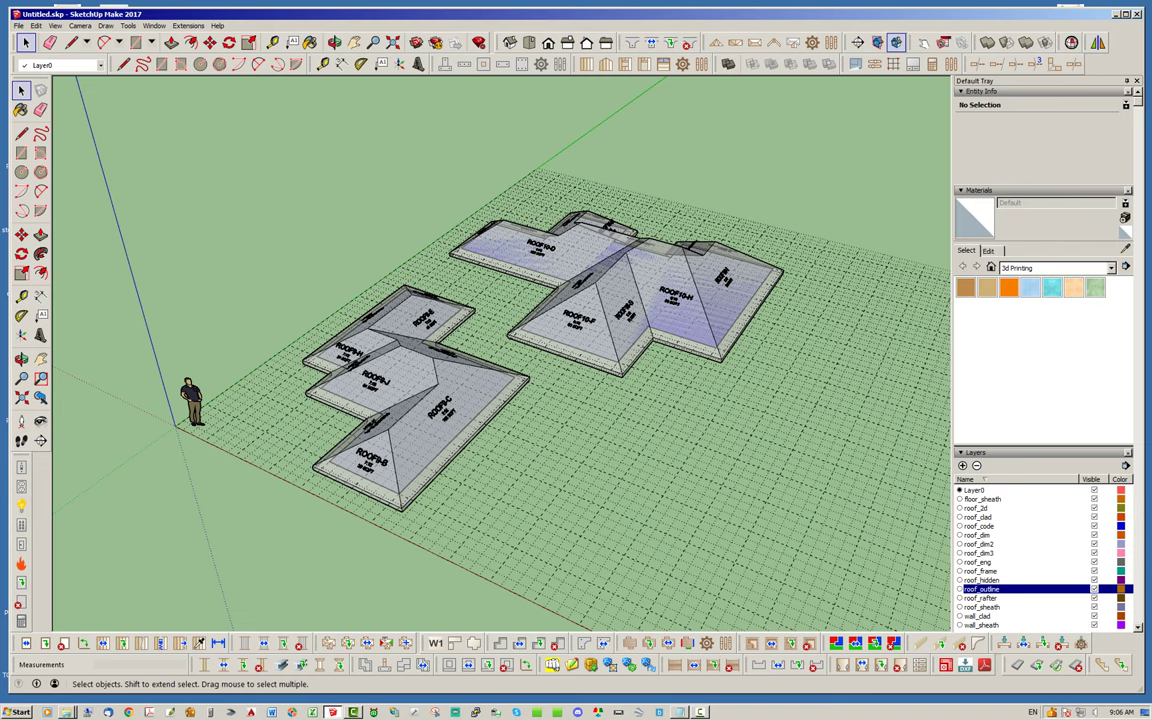
middle_drag(550, 350, 500, 330)
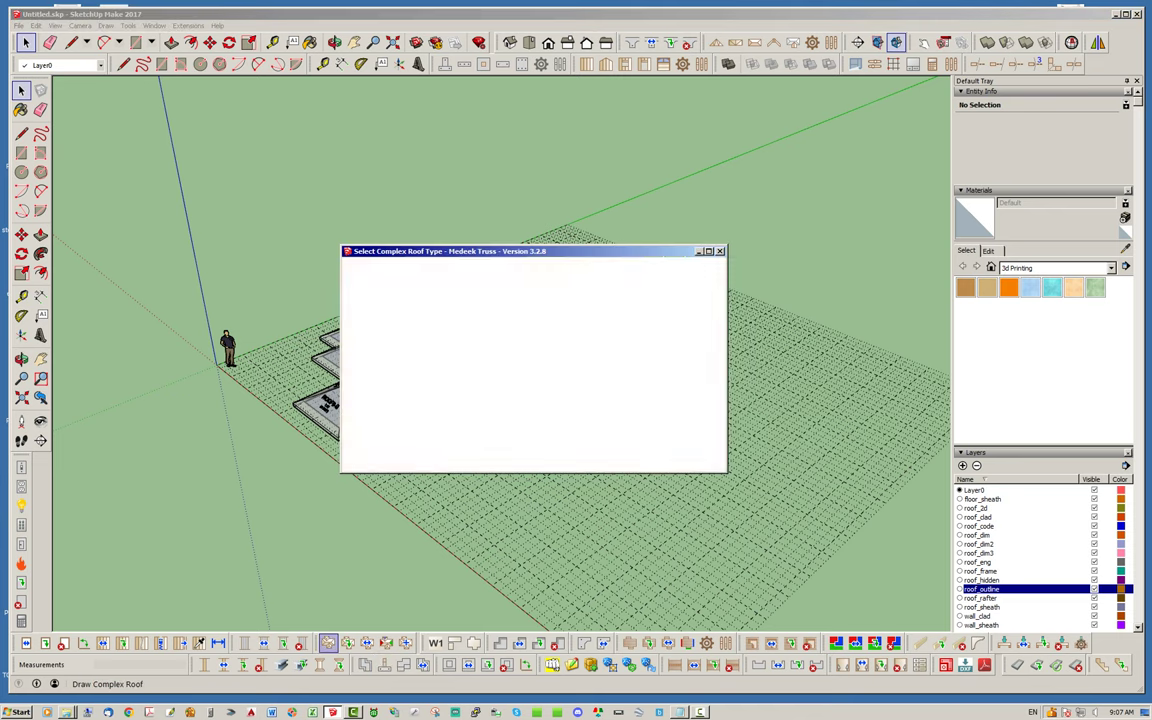
Pick the rafter complex roof type, keep PRIMITIVE roof framing, then cancel the new roof
click(623, 340)
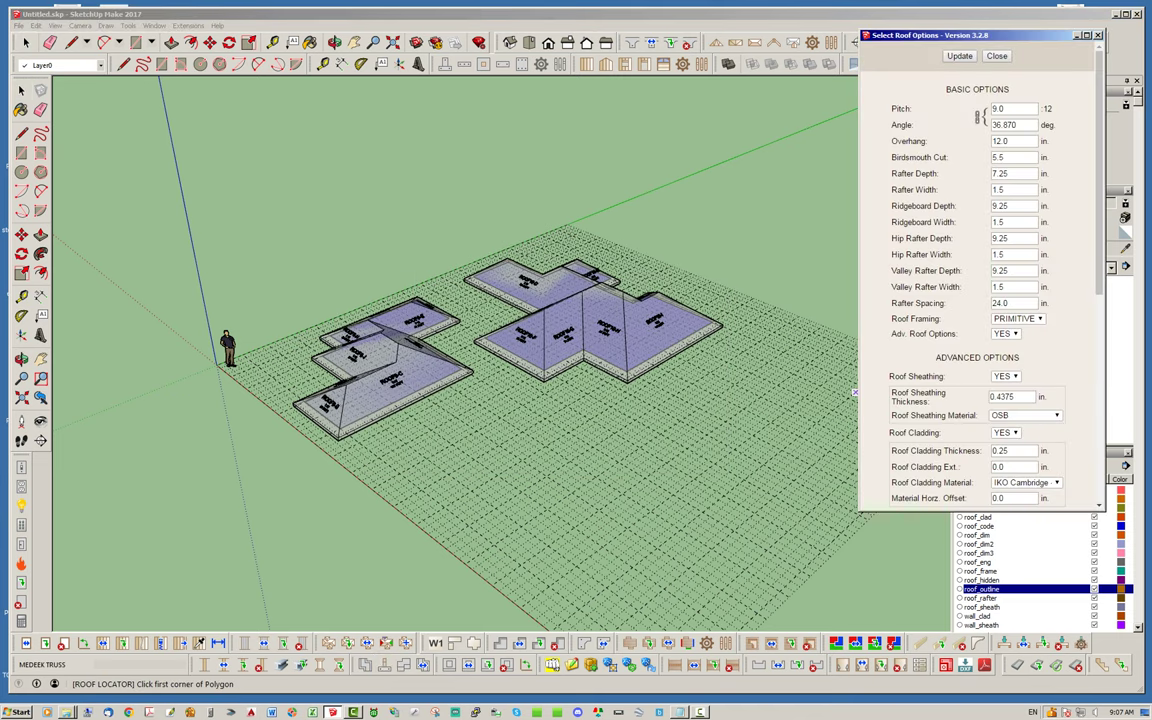
click(1018, 318)
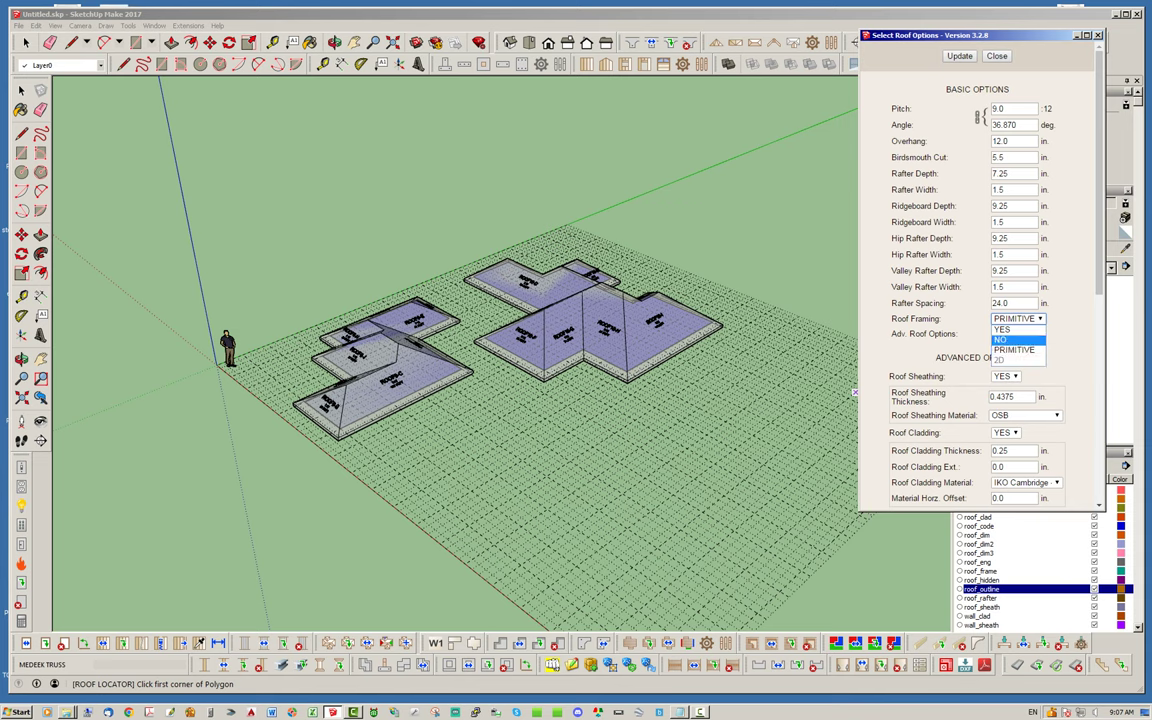
click(1018, 350)
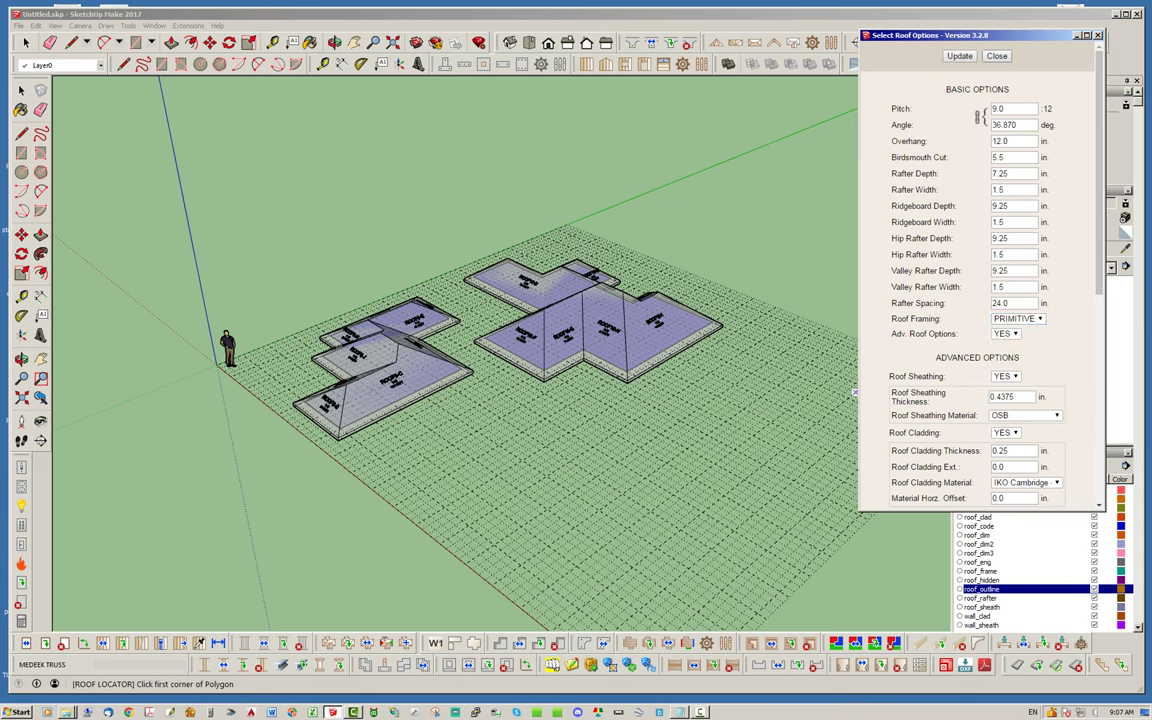
key(Escape)
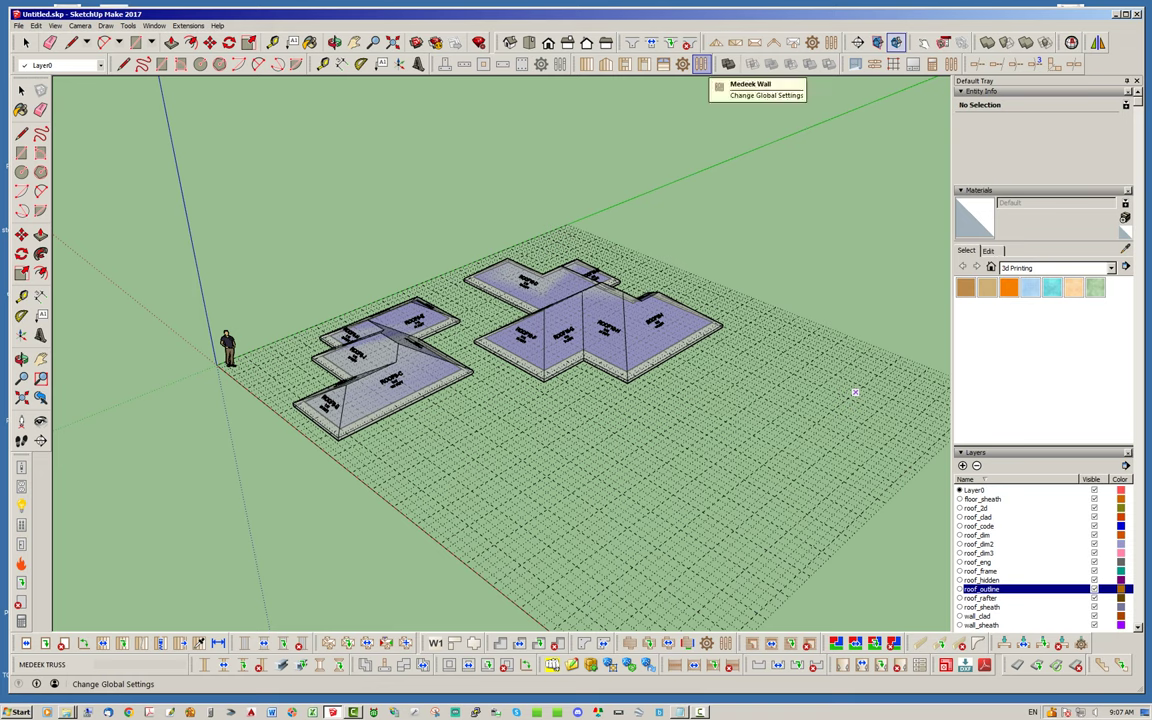
Review the Complex Roofs defaults in Medeek Truss global settings and close them
click(701, 63)
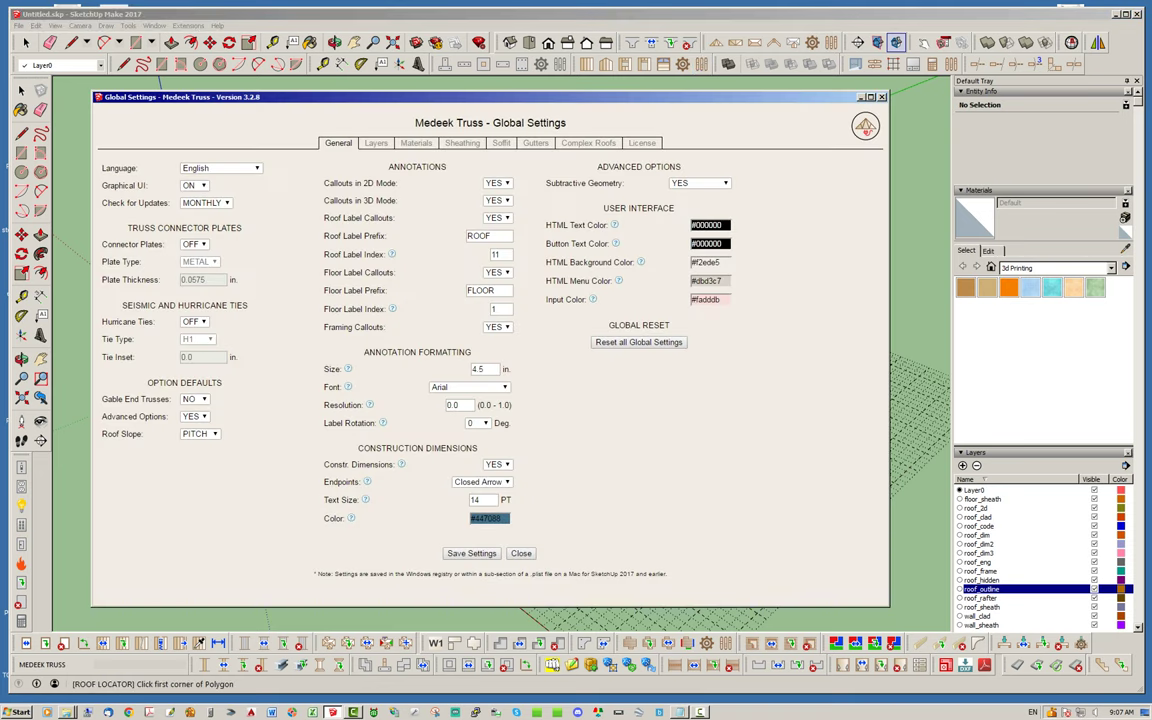
click(588, 143)
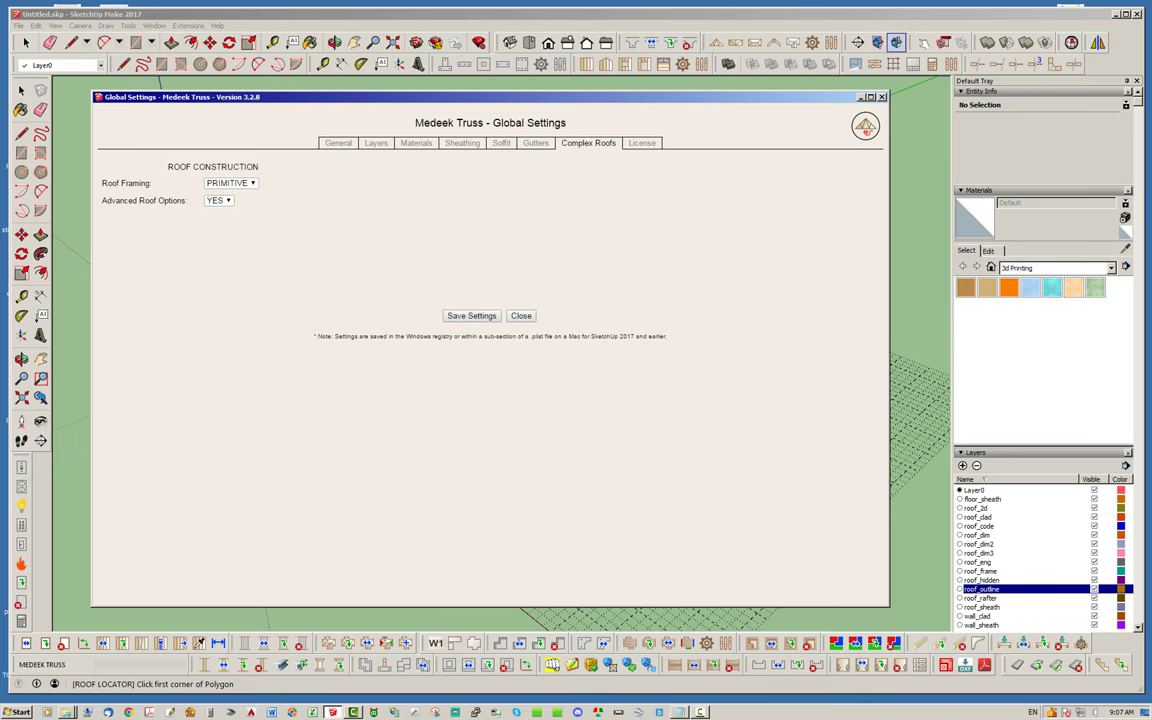
click(471, 315)
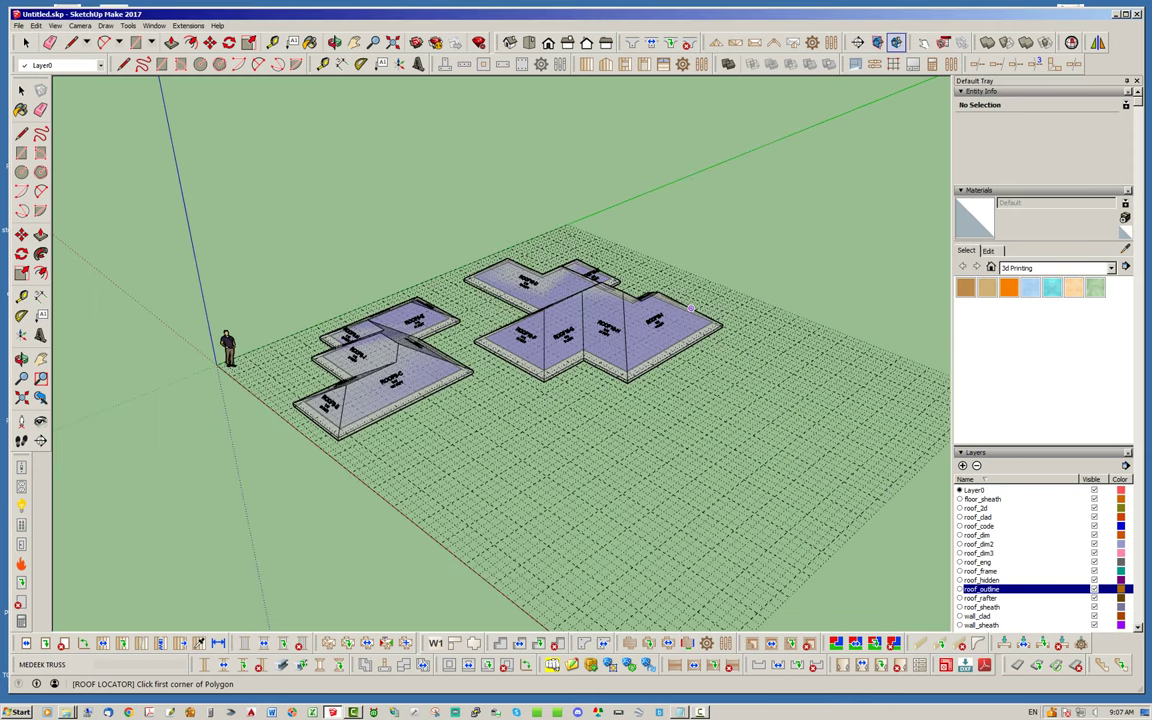